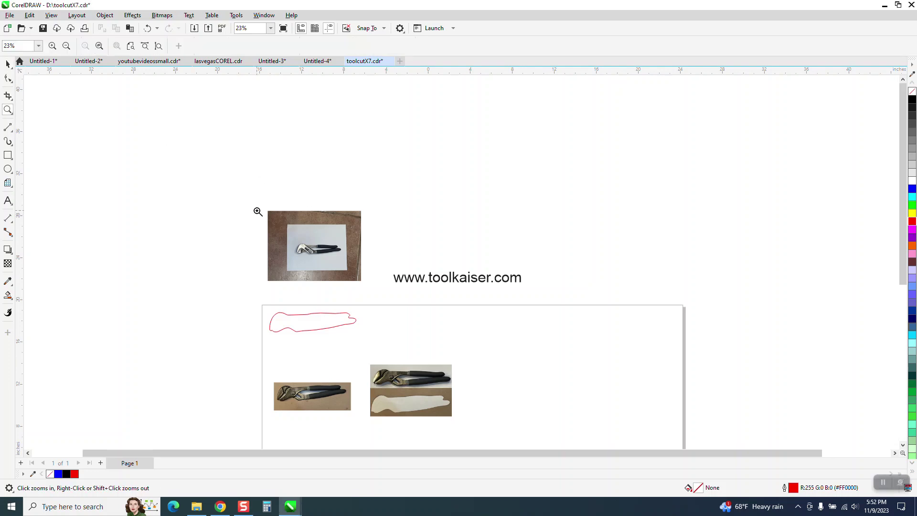
left_click_drag(258, 212, 575, 420)
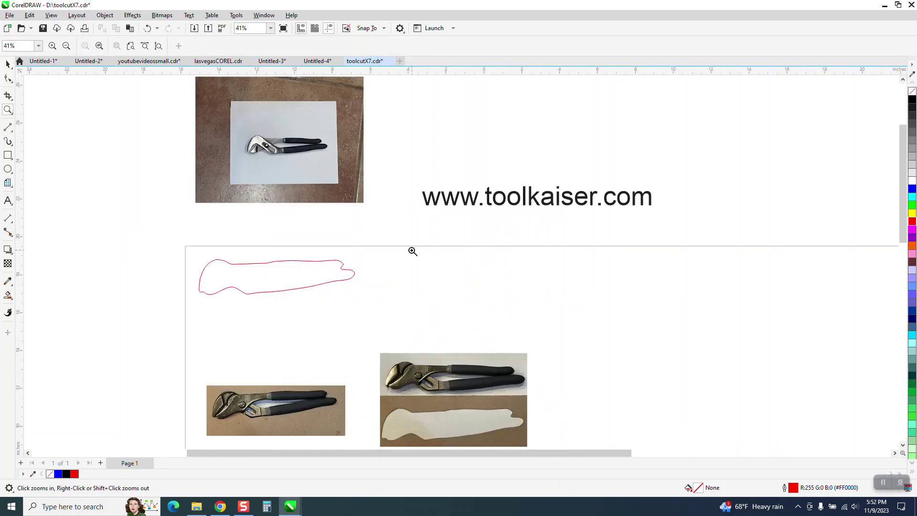
left_click_drag(410, 180, 674, 232)
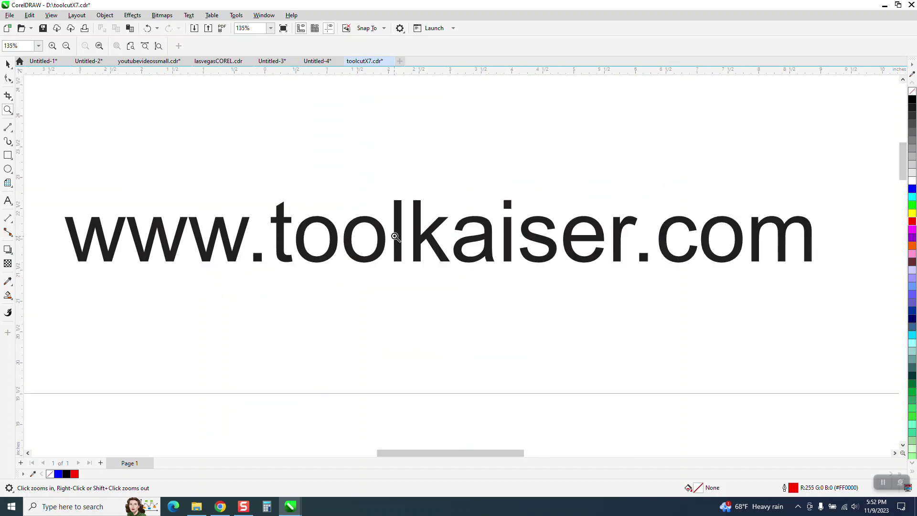
scroll(392, 237, "down", 2)
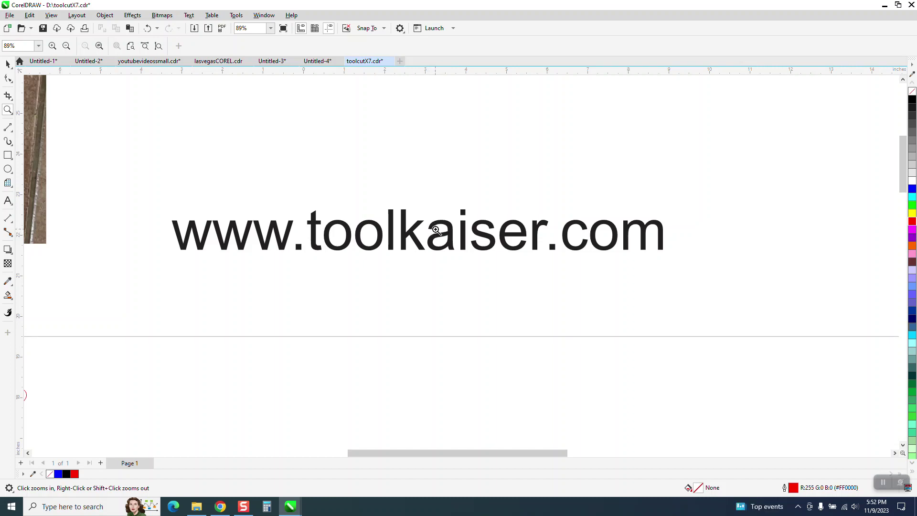
left_click(8, 64)
left_click_drag(417, 225, 417, 166)
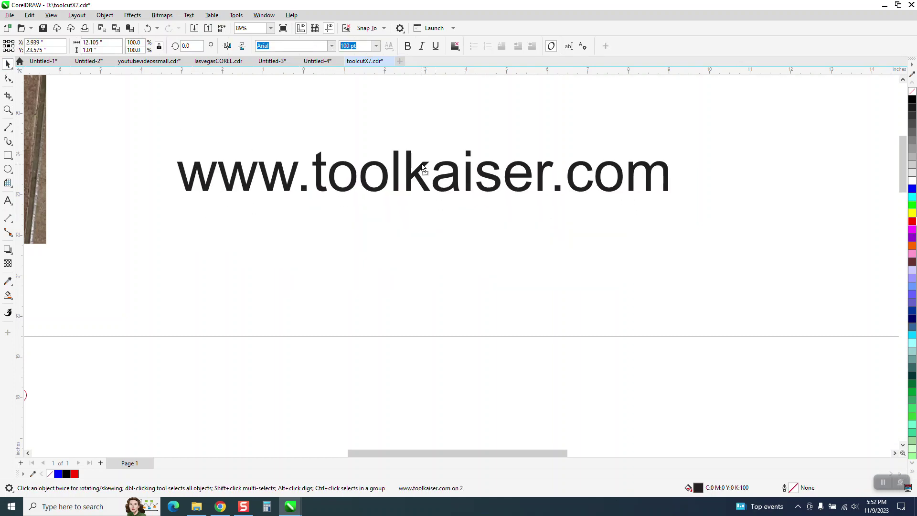
scroll(410, 249, "down", 1)
left_click(429, 126)
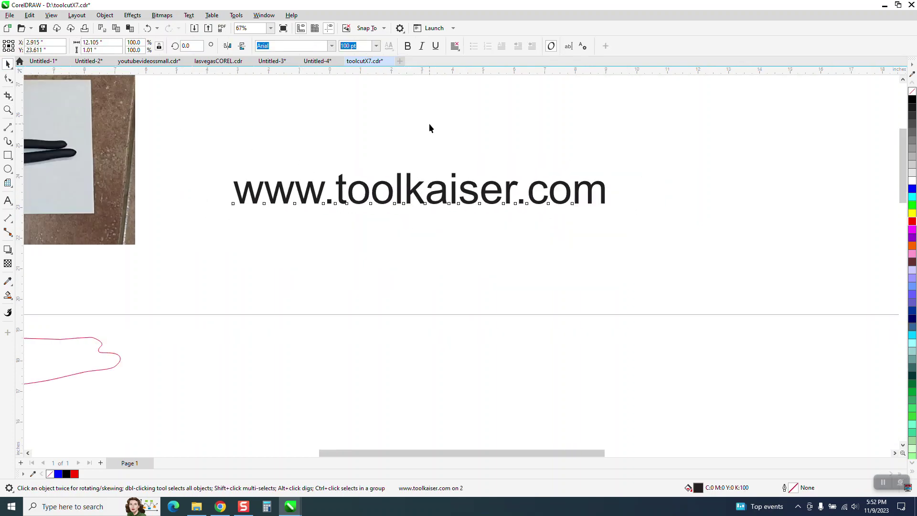
scroll(642, 171, "down", 2)
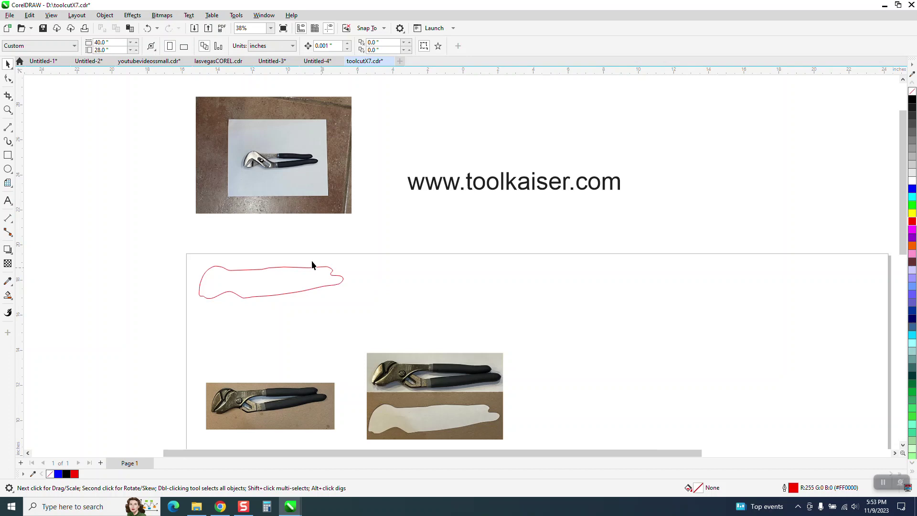
scroll(313, 263, "down", 1)
left_click(8, 110)
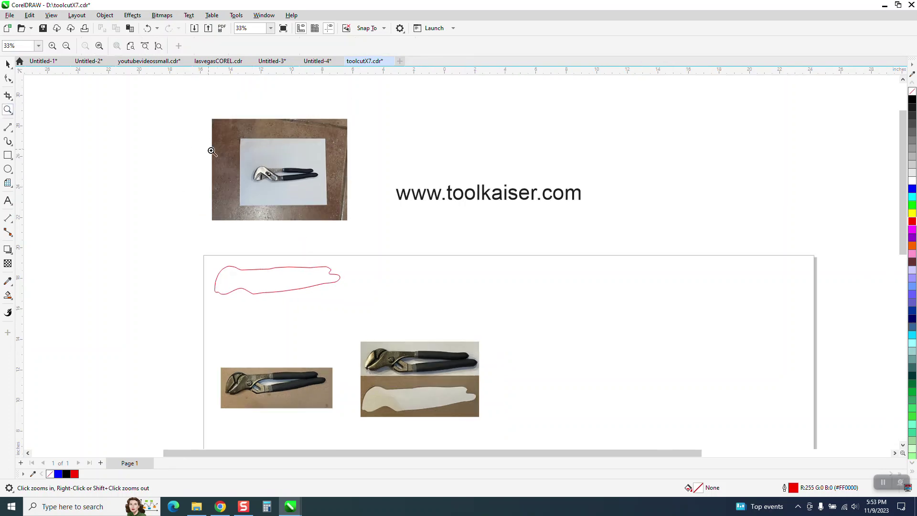
left_click_drag(230, 125, 415, 230)
scroll(493, 264, "down", 4)
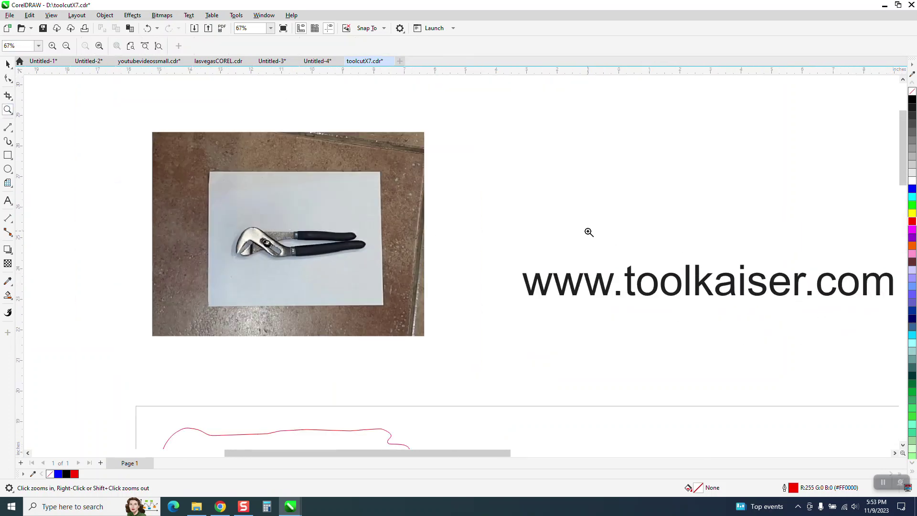
scroll(588, 232, "down", 3)
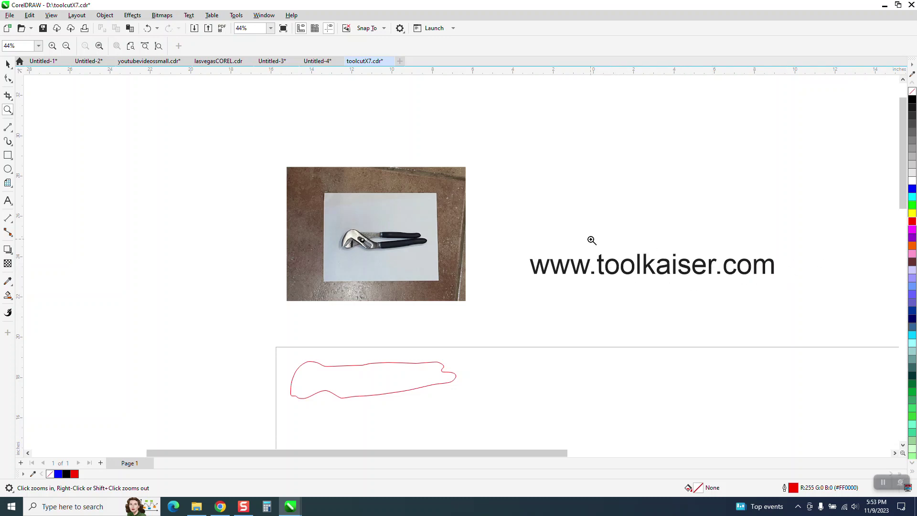
left_click_drag(592, 240, 733, 289)
scroll(520, 242, "down", 5)
scroll(516, 213, "down", 4)
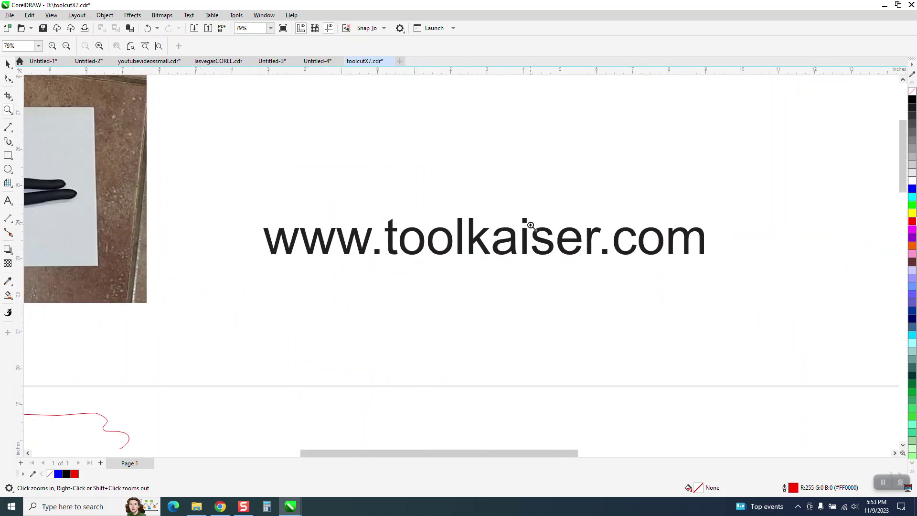
scroll(532, 225, "down", 4)
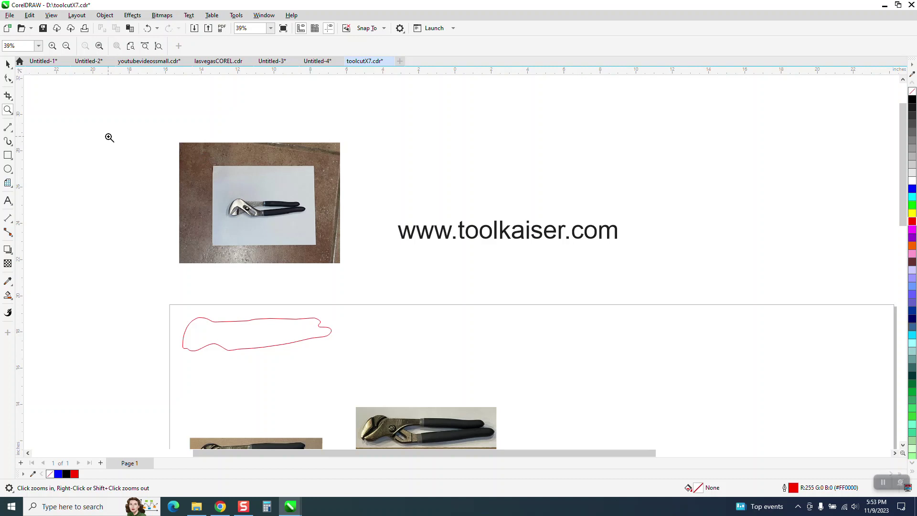
left_click_drag(180, 142, 390, 271)
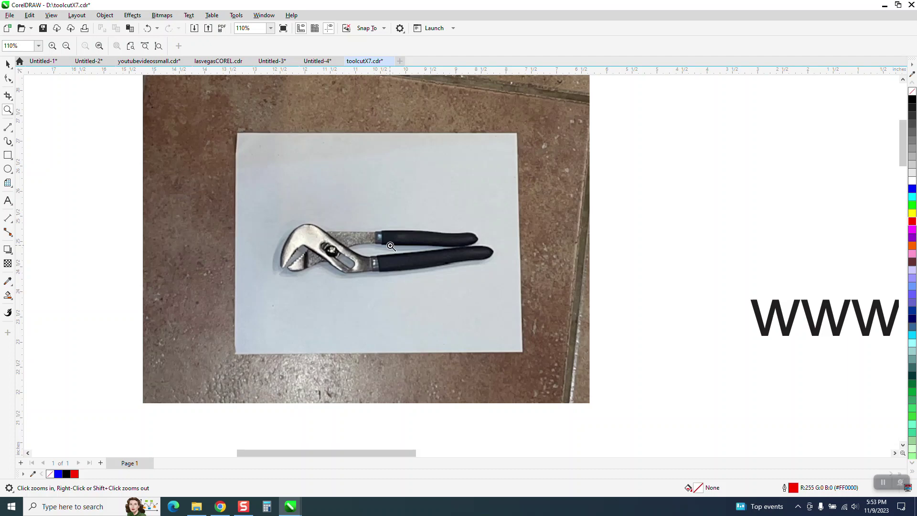
scroll(400, 241, "down", 5)
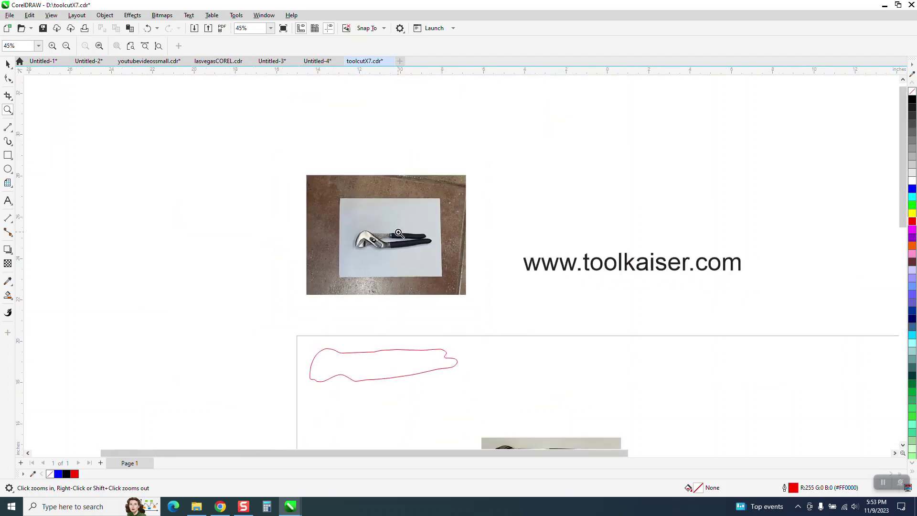
left_click_drag(362, 269, 473, 287)
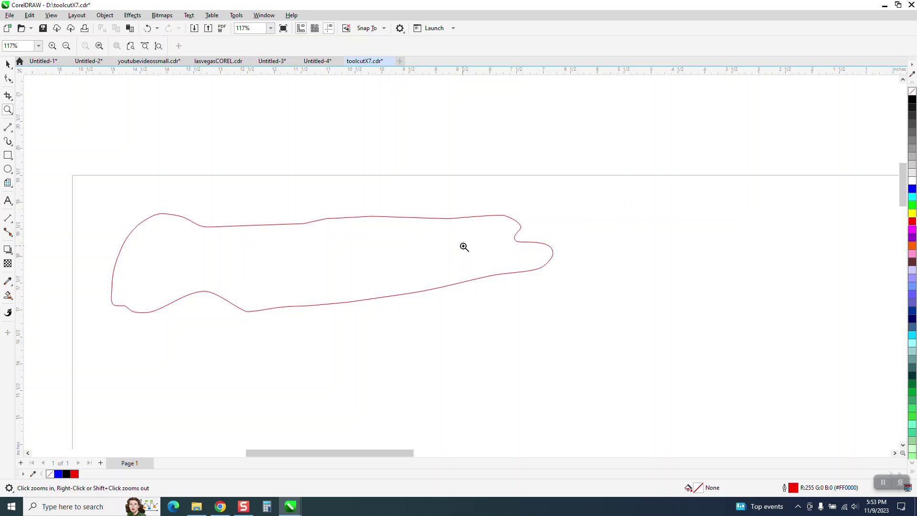
scroll(389, 241, "down", 1)
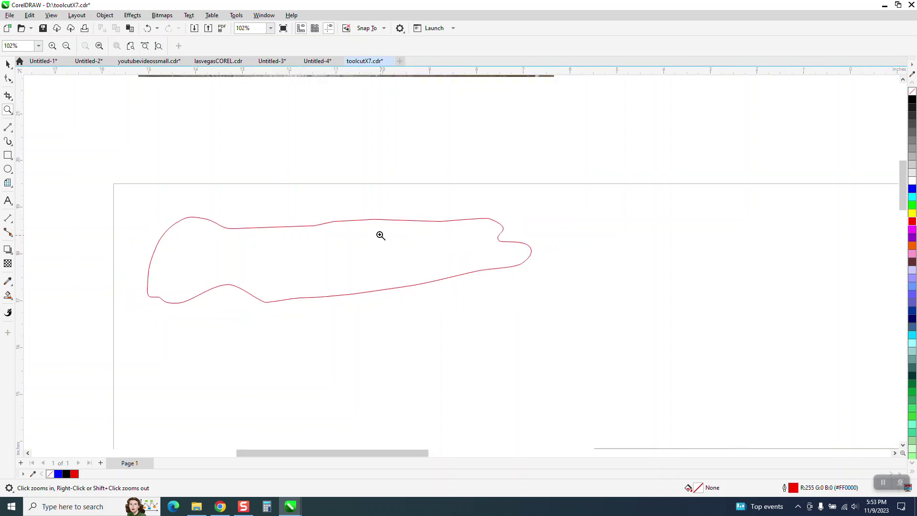
right_click(245, 229)
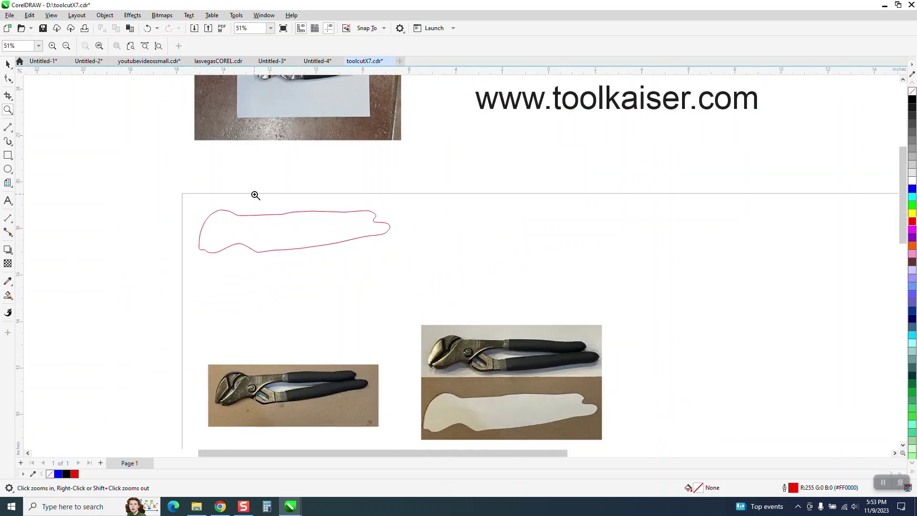
left_click_drag(206, 363, 424, 428)
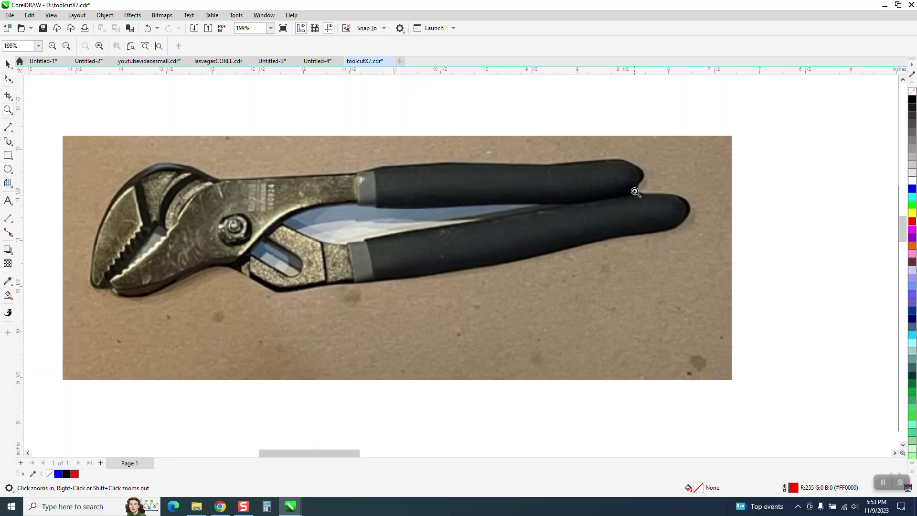
scroll(495, 203, "down", 2)
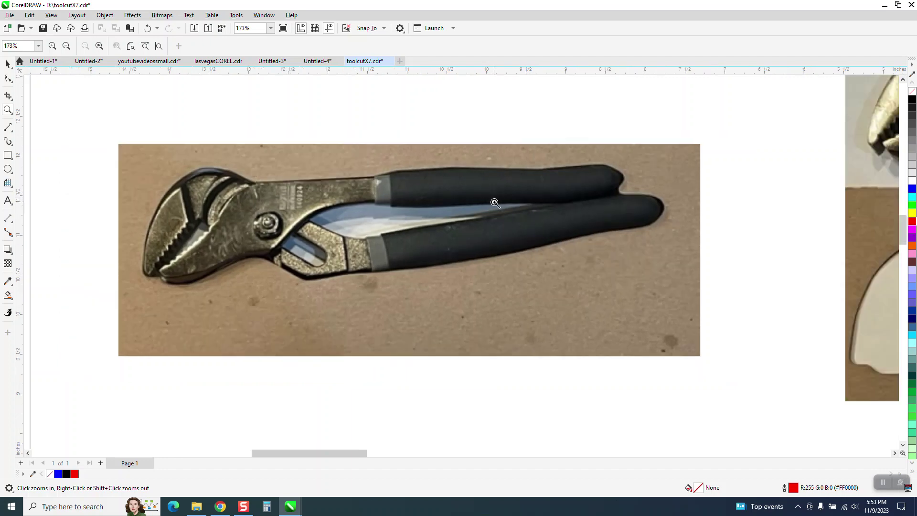
scroll(495, 203, "down", 1)
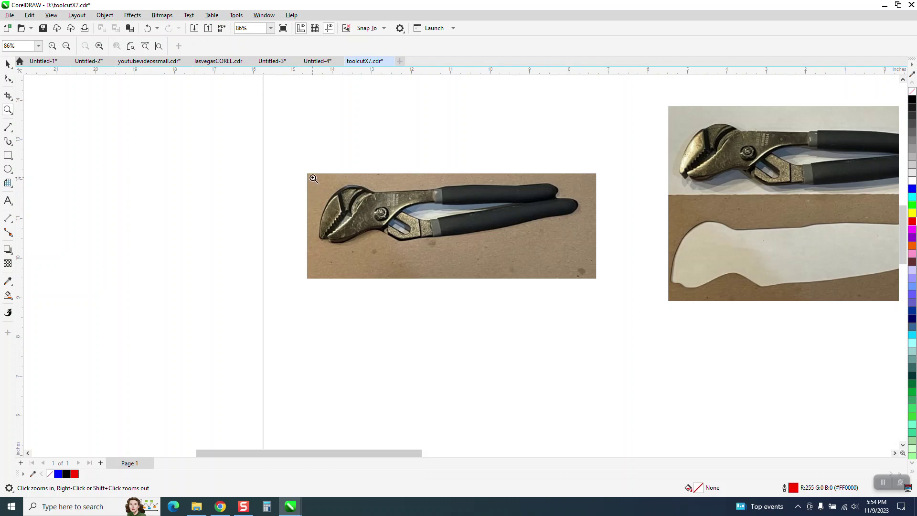
left_click_drag(308, 173, 617, 273)
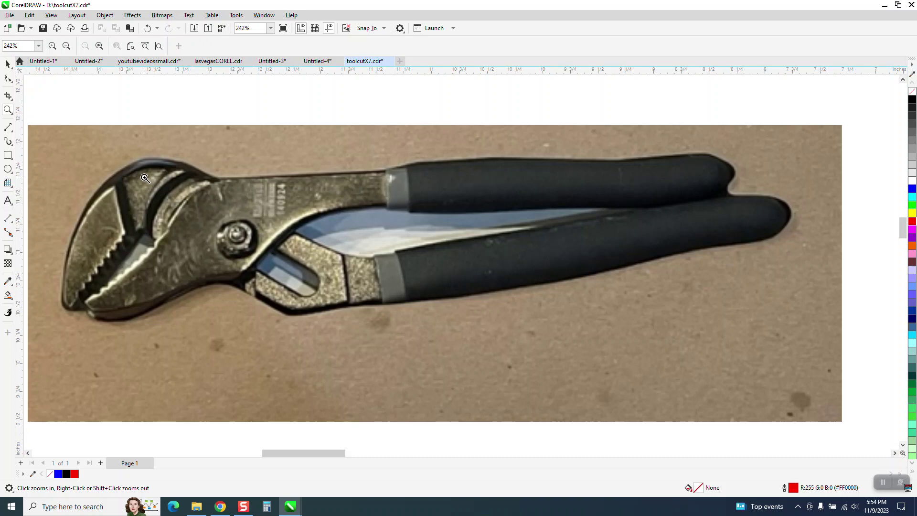
scroll(149, 187, "down", 1)
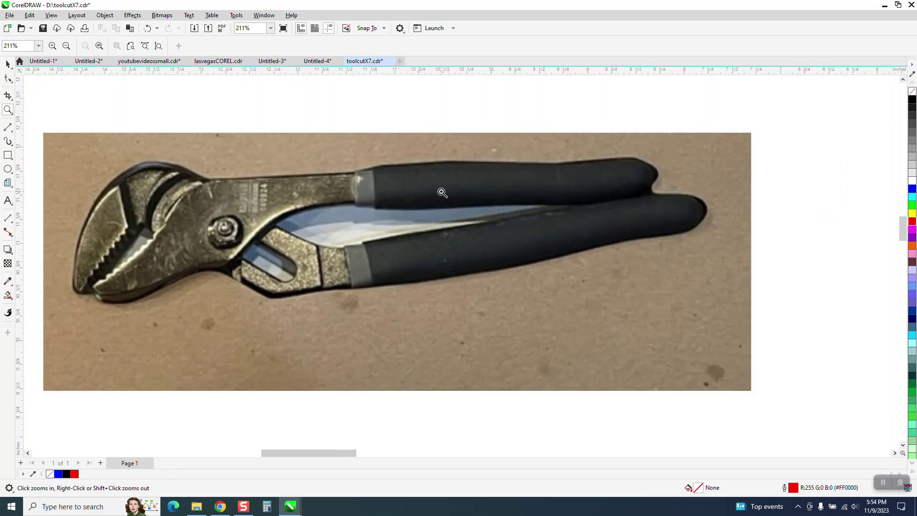
scroll(538, 192, "down", 10)
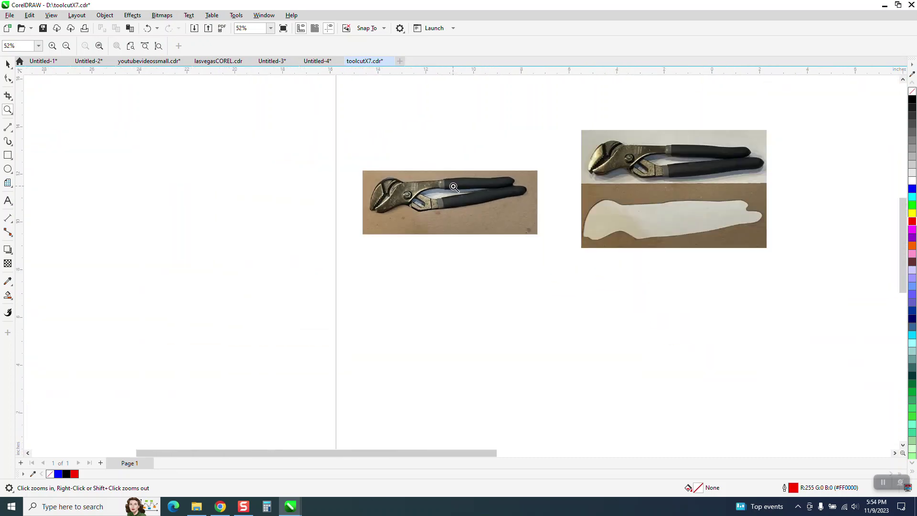
left_click_drag(563, 157, 789, 260)
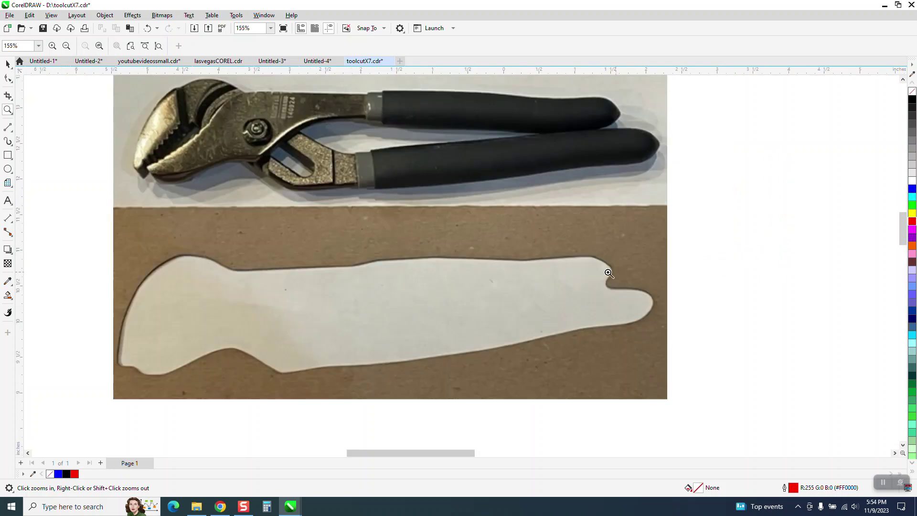
scroll(416, 212, "down", 3)
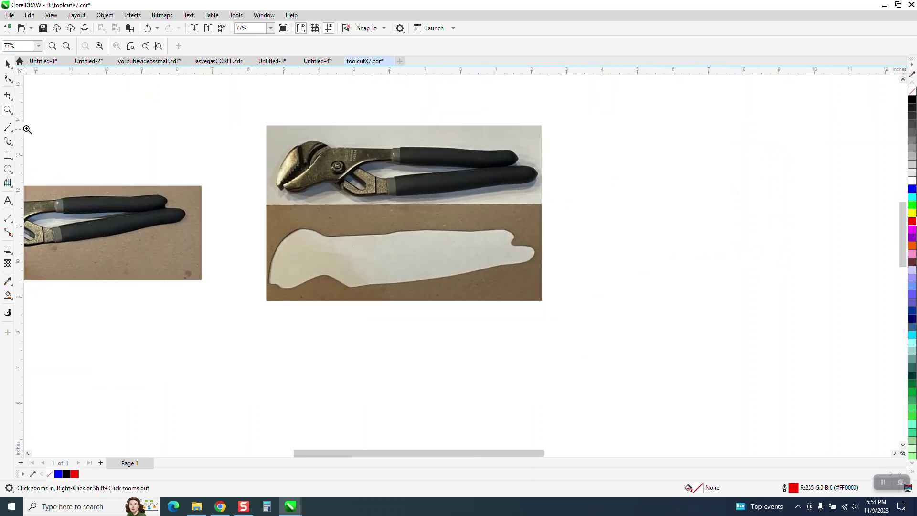
left_click(8, 63)
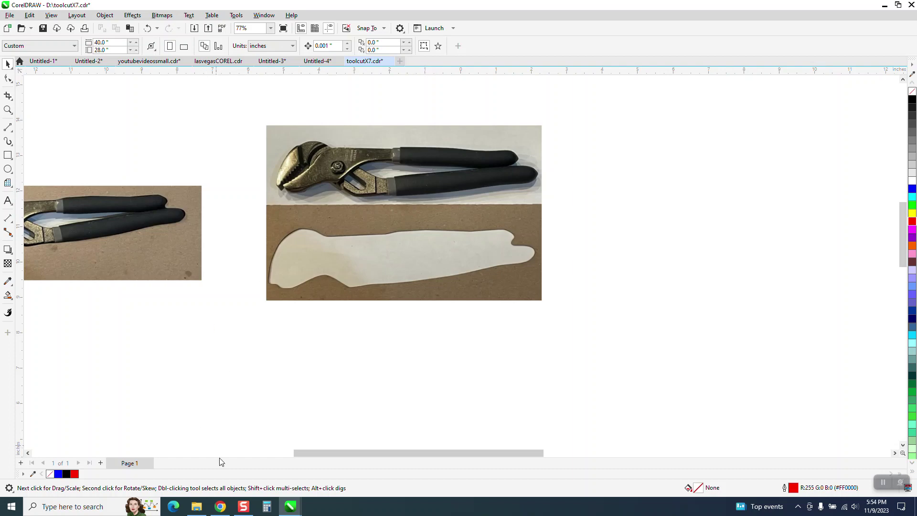
Step: Bring up the toolKaiser layout page in the browser, briefly selecting the pliers image
left_click(220, 506)
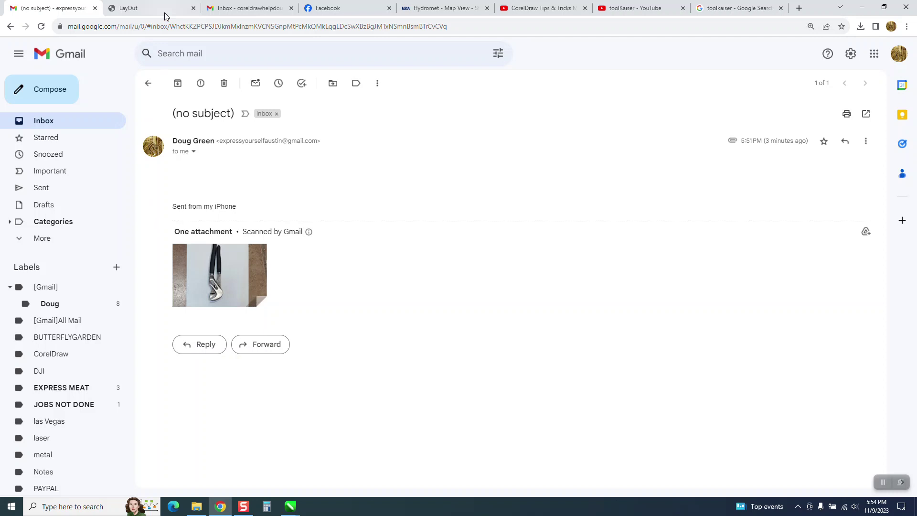
left_click(143, 8)
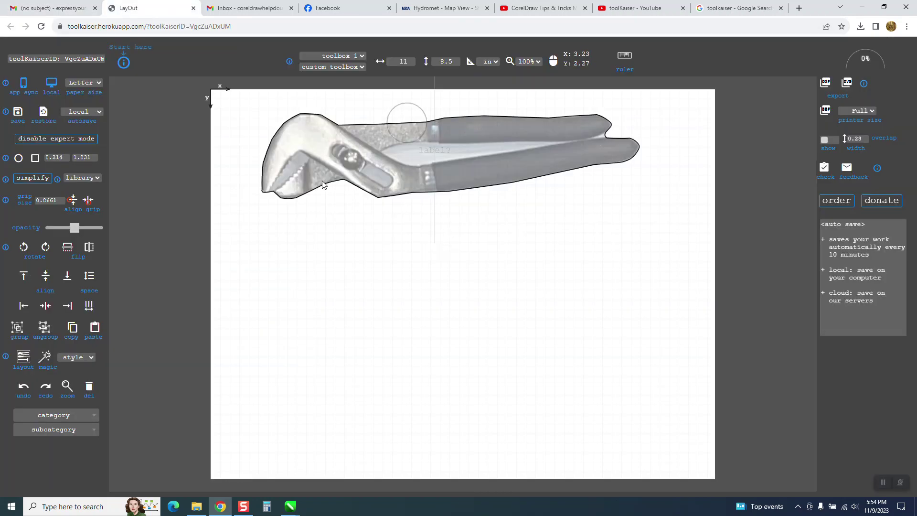
left_click(382, 181)
left_click(134, 235)
Step: Enable expert mode and export the pliers outline as ToolBox 1 (3).svg
left_click(70, 140)
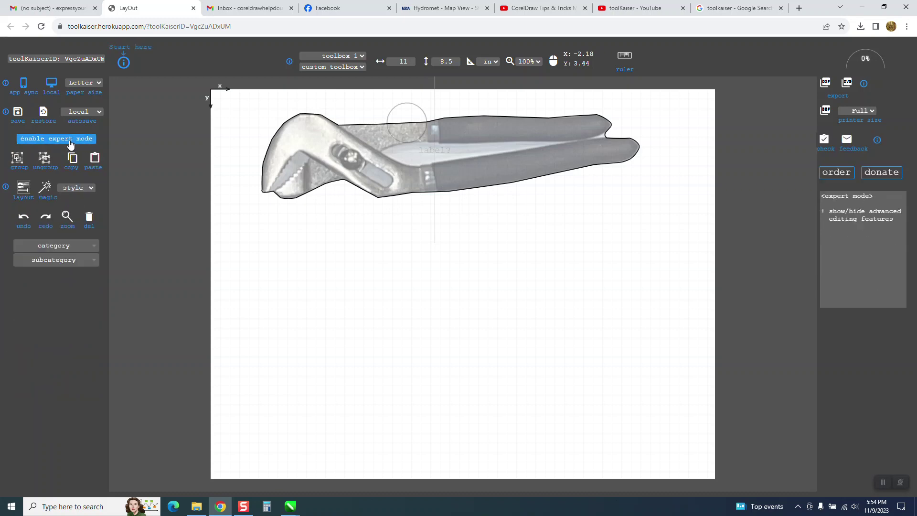
left_click(41, 141)
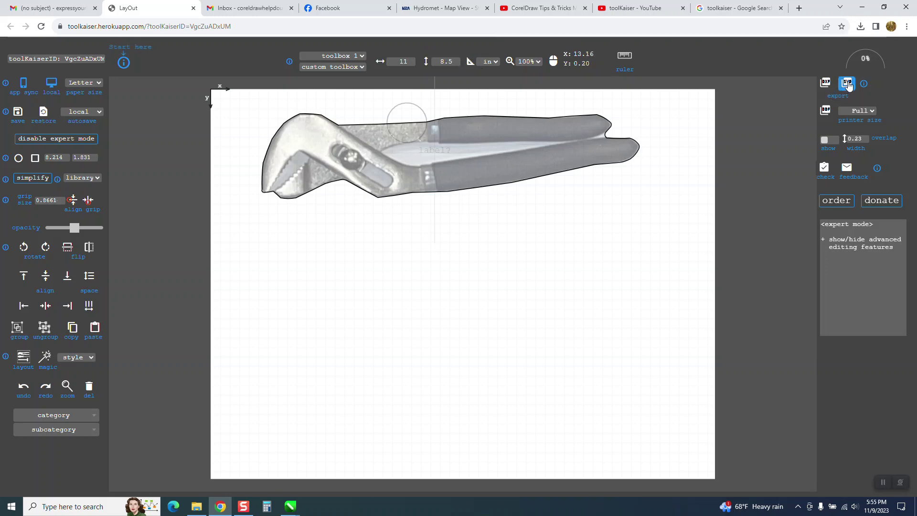
left_click(849, 85)
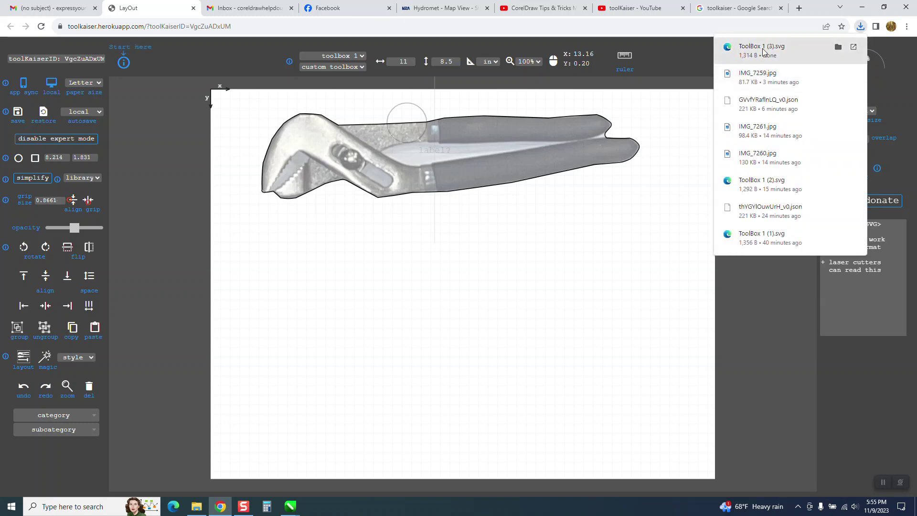
Step: Import ToolBox 1 (1).svg into toolcutX7.cdr and place it beside the pliers photos
left_click(291, 506)
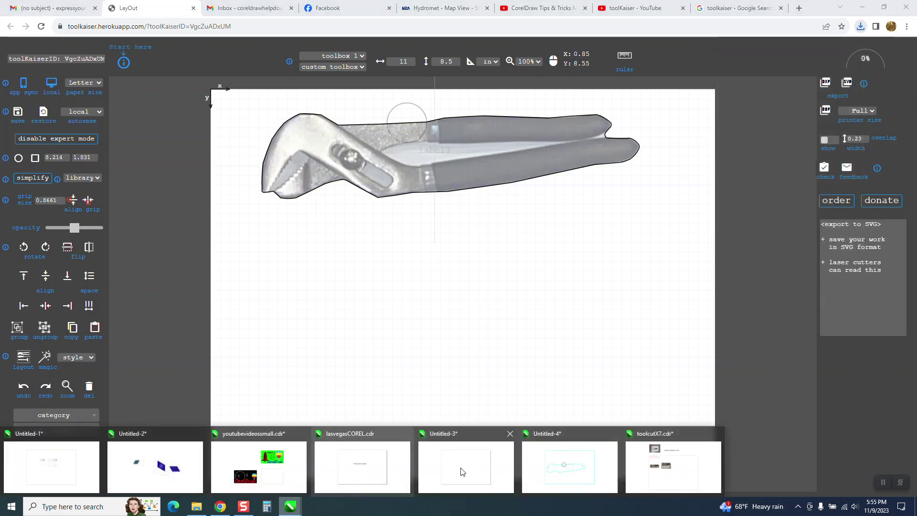
left_click(641, 465)
scroll(323, 238, "down", 2)
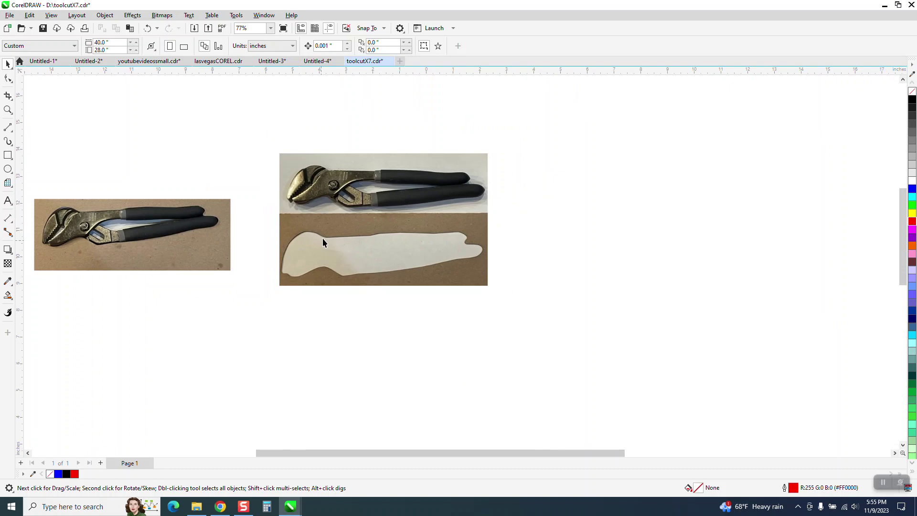
right_click(566, 200)
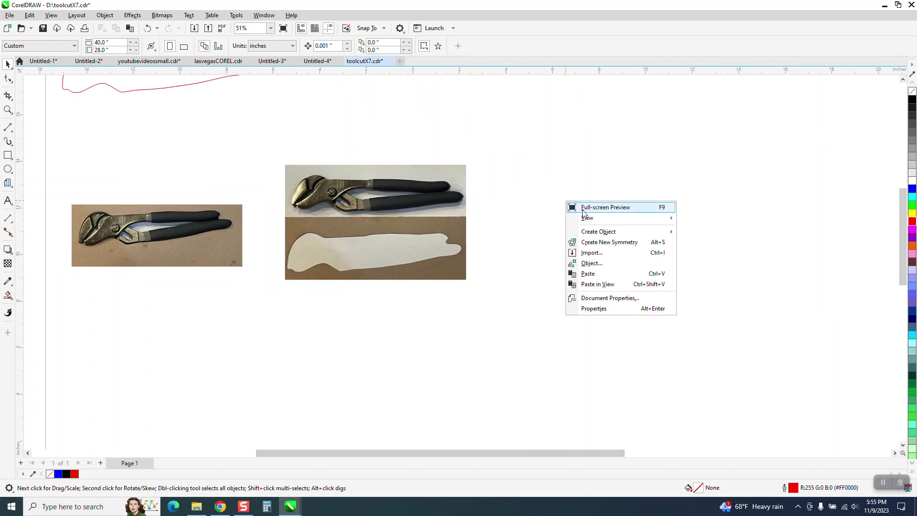
left_click(596, 256)
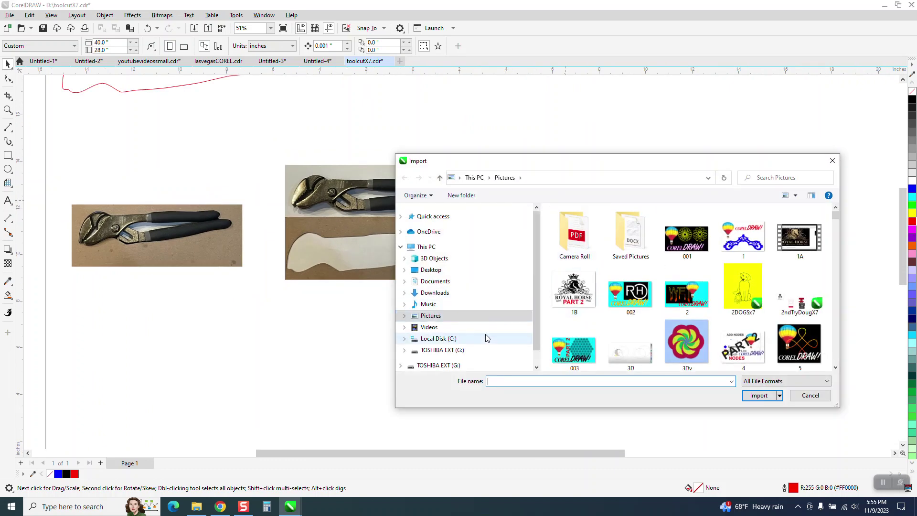
type("to")
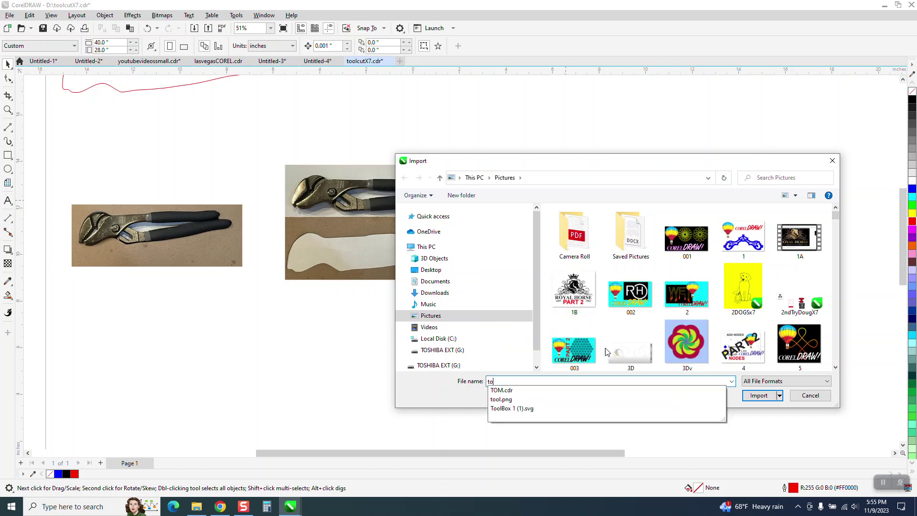
left_click(525, 408)
left_click(771, 397)
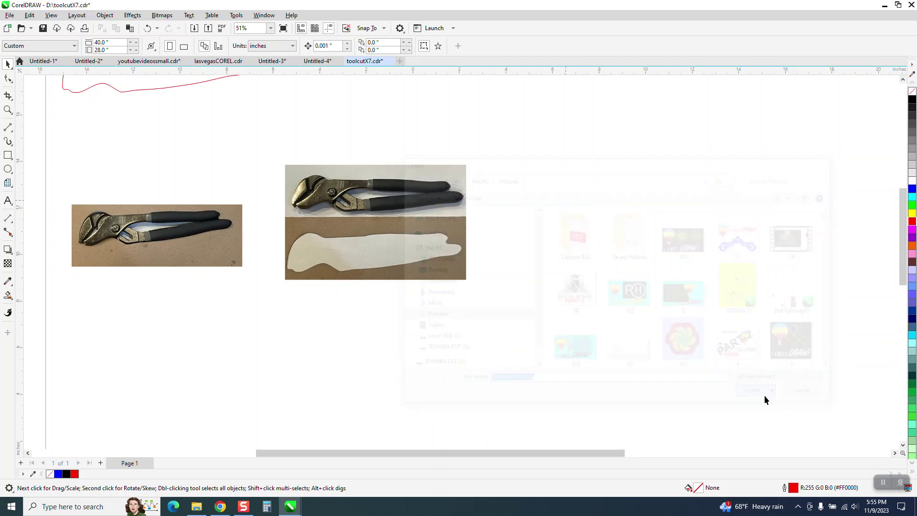
left_click(483, 165)
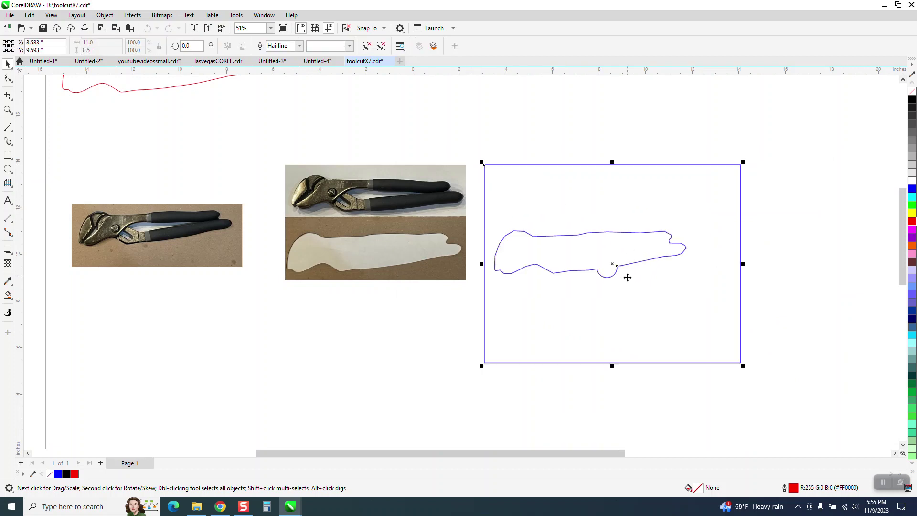
Step: Glance at the ToolKaiser page, then return to the toolcutX7.cdr document
scroll(573, 298, "down", 1)
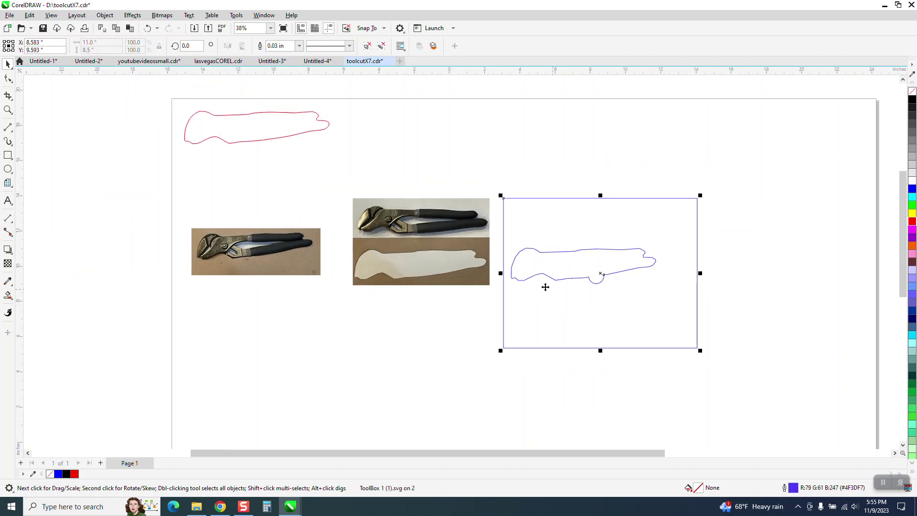
left_click(221, 506)
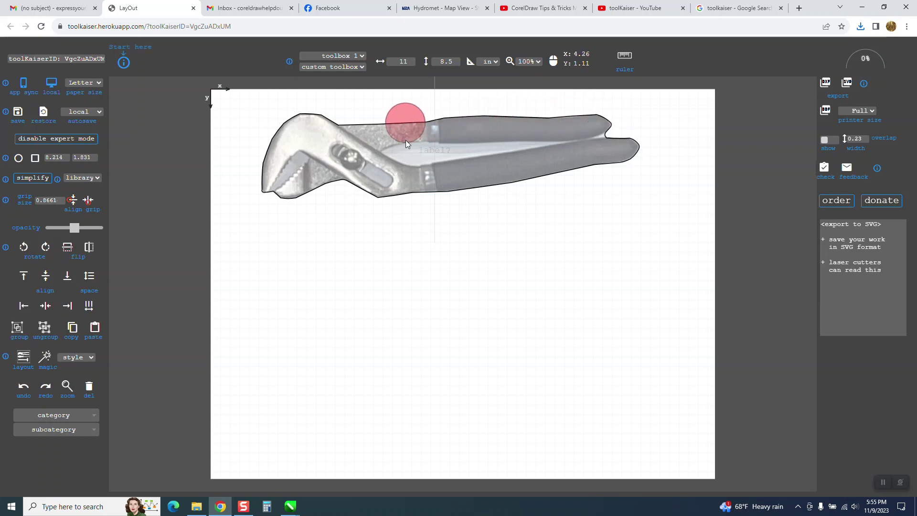
mouse_move(290, 506)
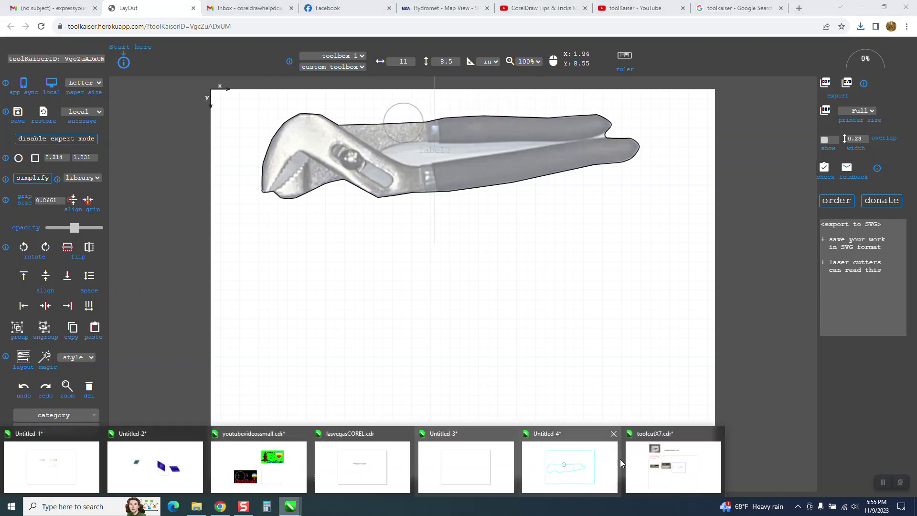
left_click(671, 465)
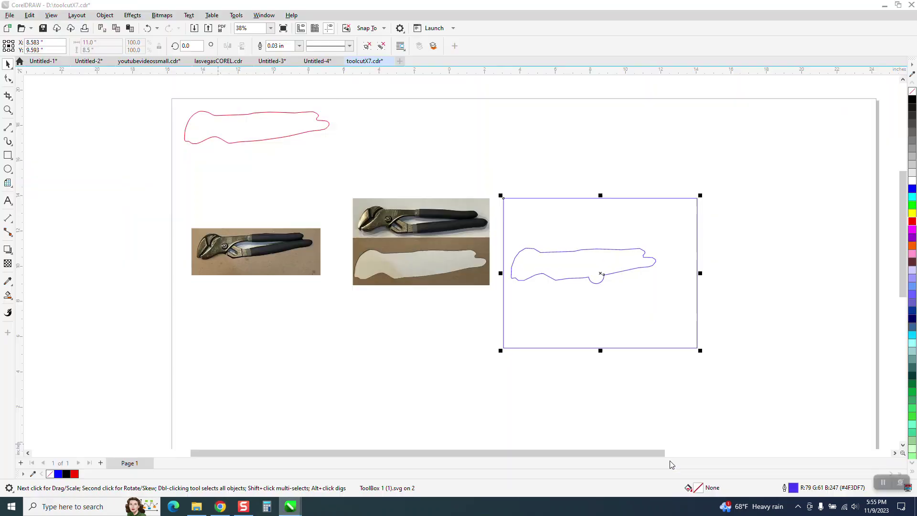
Step: Ungroup all parts of the imported SVG with Object > Group > Ungroup All
left_click(108, 16)
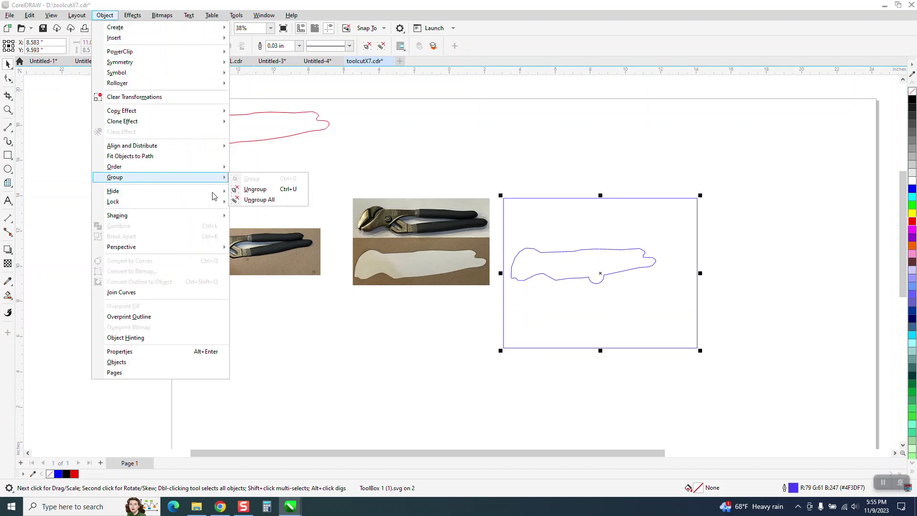
left_click(574, 203)
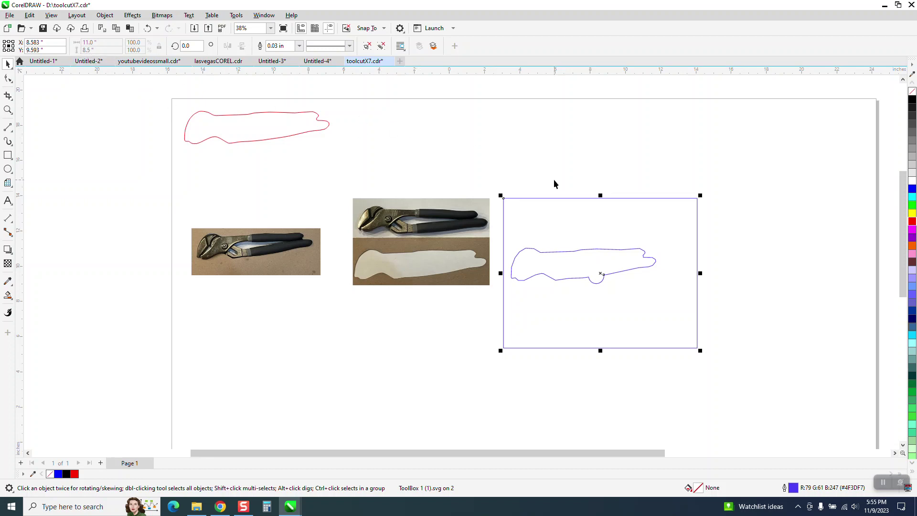
left_click(105, 14)
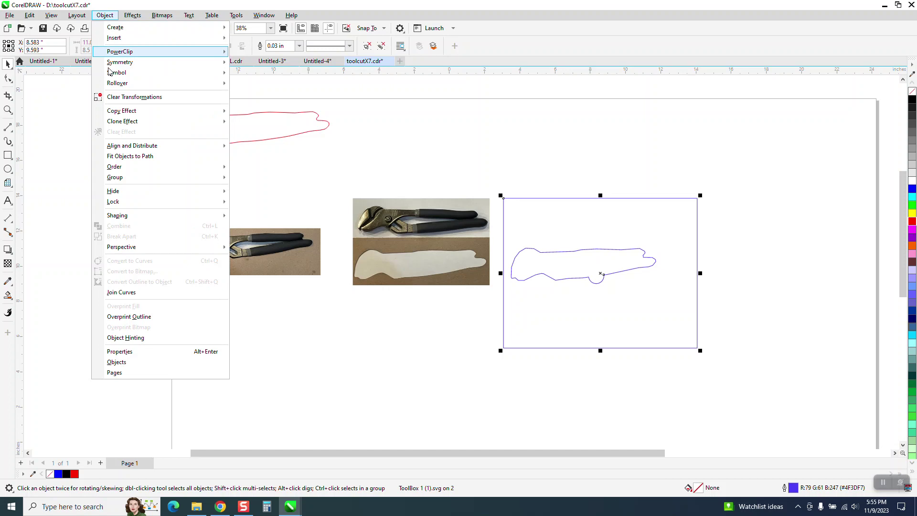
mouse_move(148, 184)
left_click(289, 188)
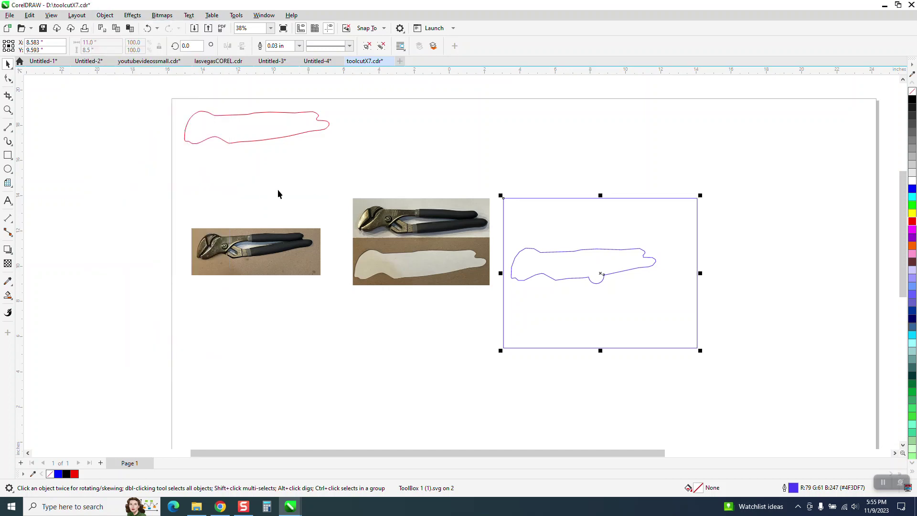
Step: Delete the rectangle frame and move the blue outline just below the red one
left_click(529, 195)
left_click(533, 198)
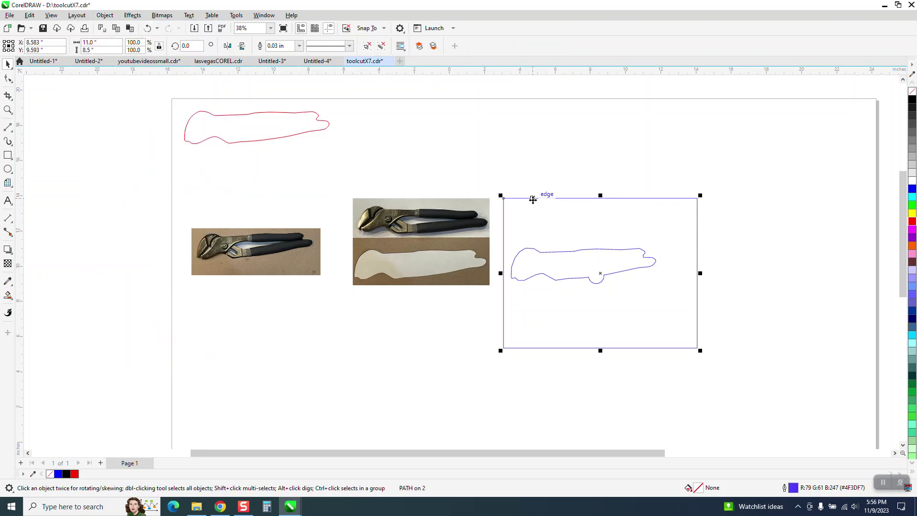
key("Delete")
left_click_drag(583, 256, 260, 160)
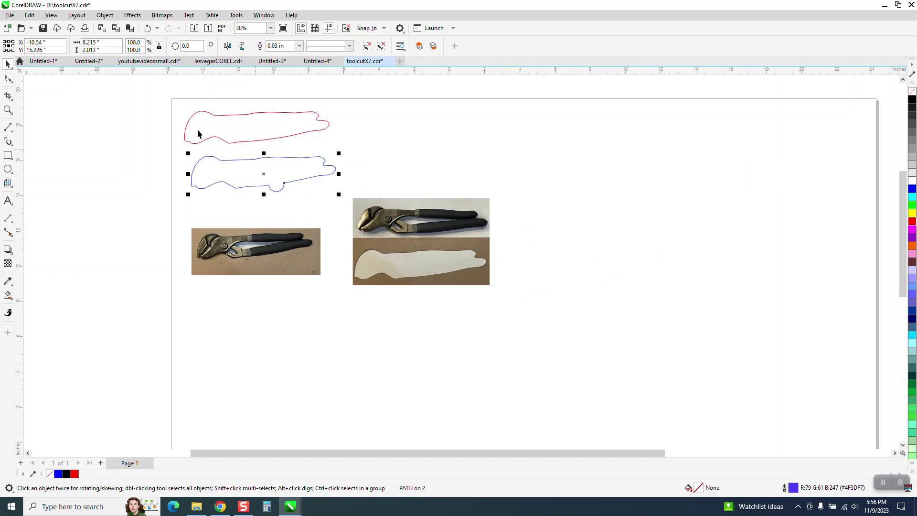
Step: Zoom in on the red and blue pliers outlines and select the Smooth tool, then return to Pick
left_click(8, 109)
left_click_drag(139, 123, 440, 210)
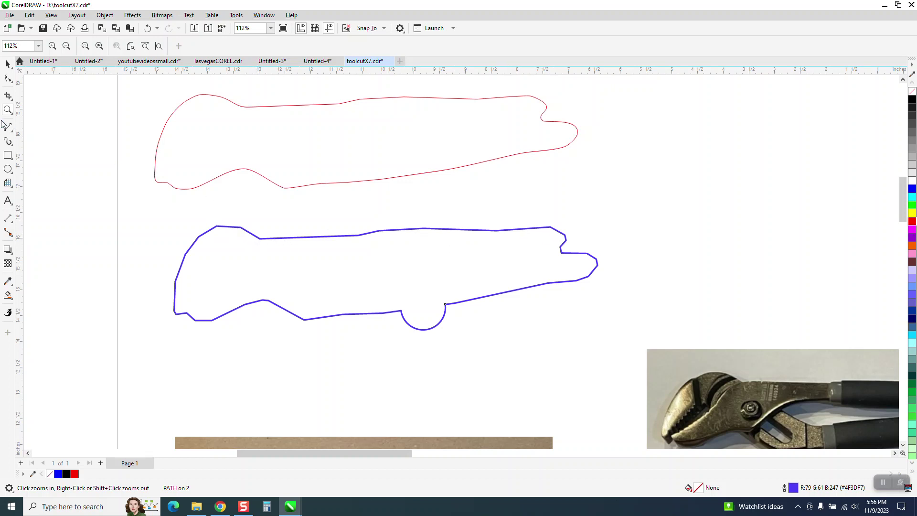
left_click(16, 86)
left_click(34, 76)
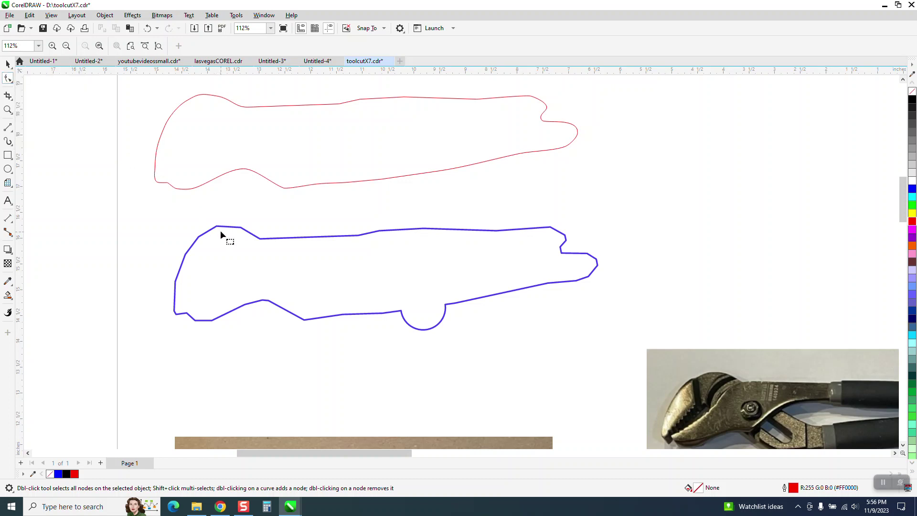
left_click(13, 86)
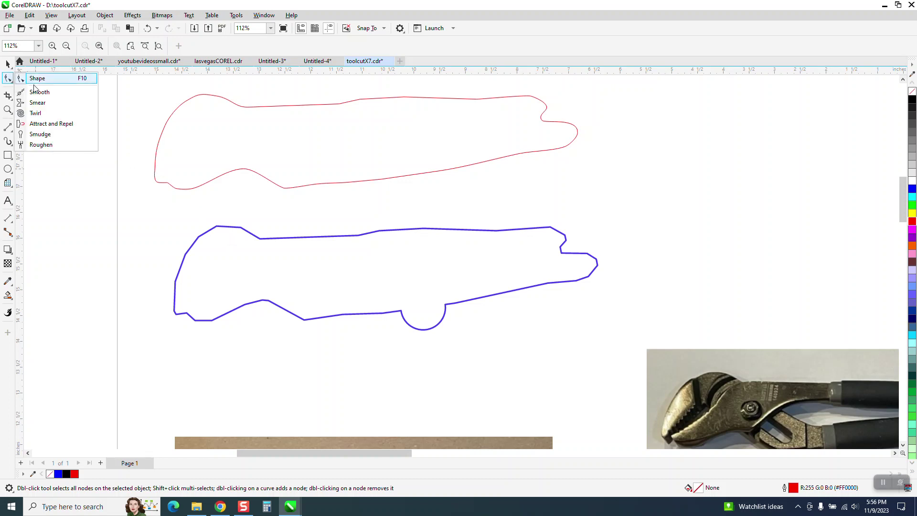
left_click(33, 86)
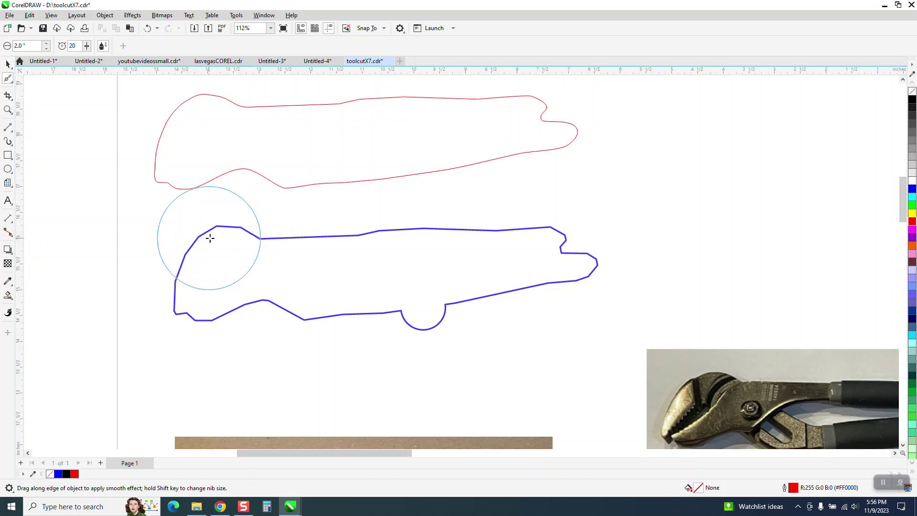
left_click(7, 65)
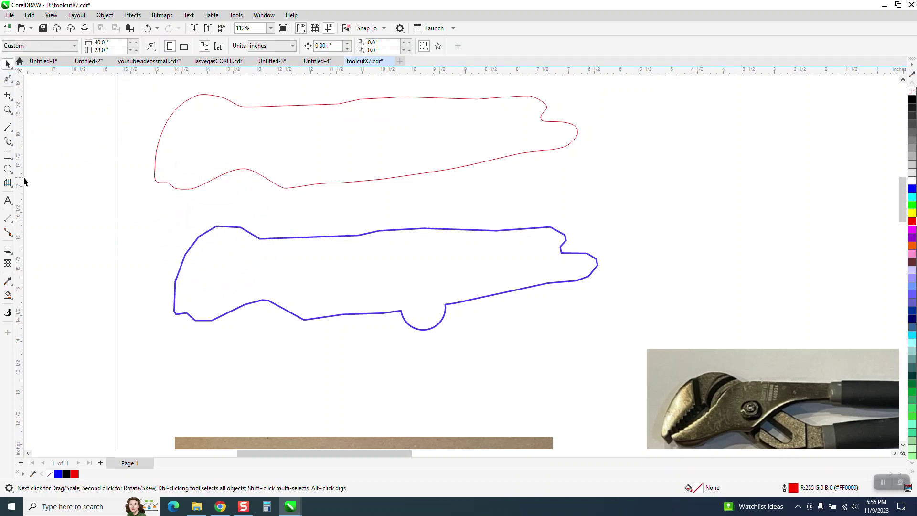
Step: Smart-fill the area inside the blue outline and drag the new shape to the right
left_click(7, 295)
left_click(279, 259)
scroll(95, 126, "down", 2)
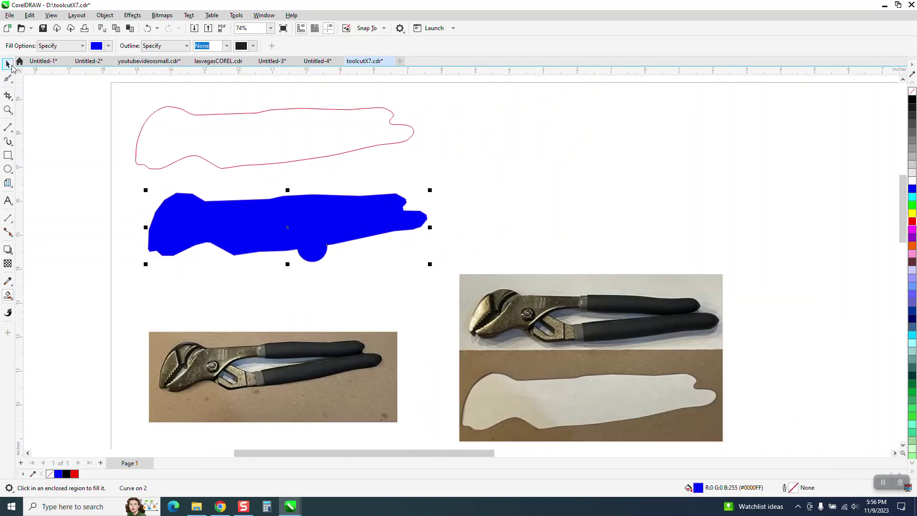
key("space")
left_click_drag(290, 211, 569, 181)
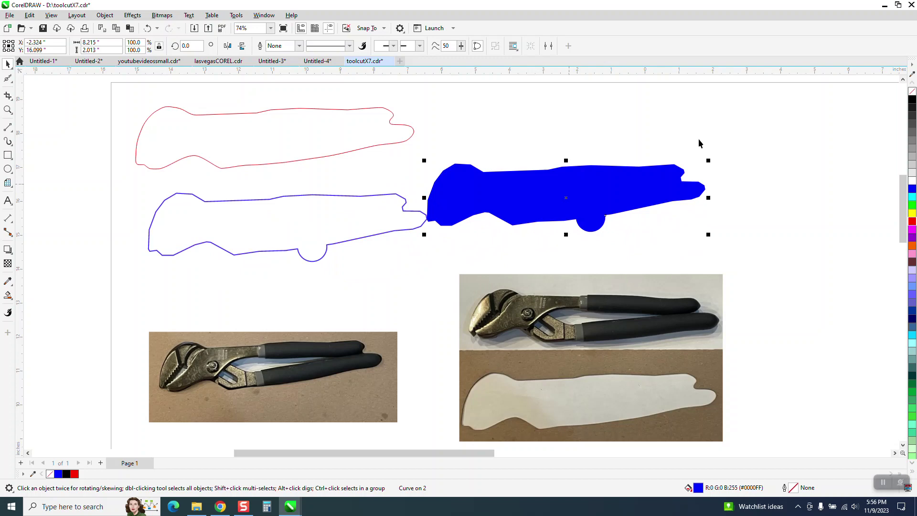
Step: Remove the new shape's fill, give it a red outline, and raise it slightly
left_click(913, 91)
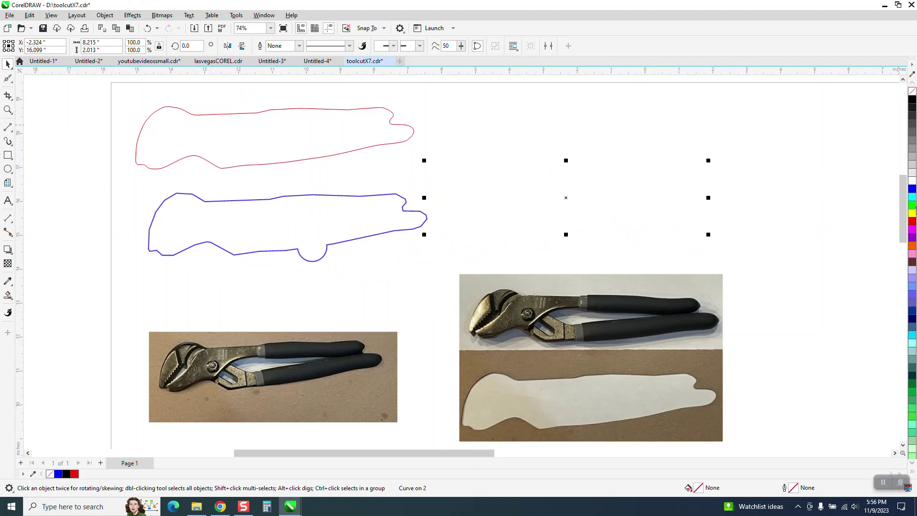
right_click(913, 222)
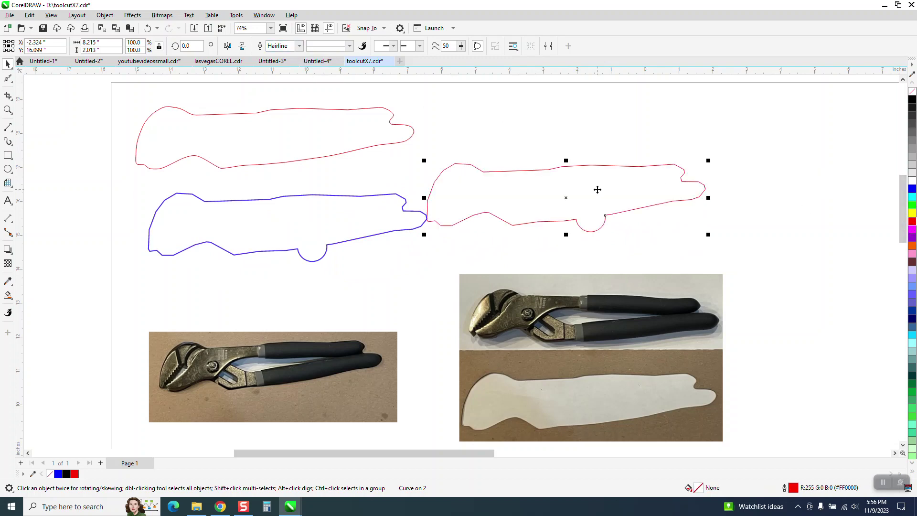
left_click_drag(566, 199, 566, 162)
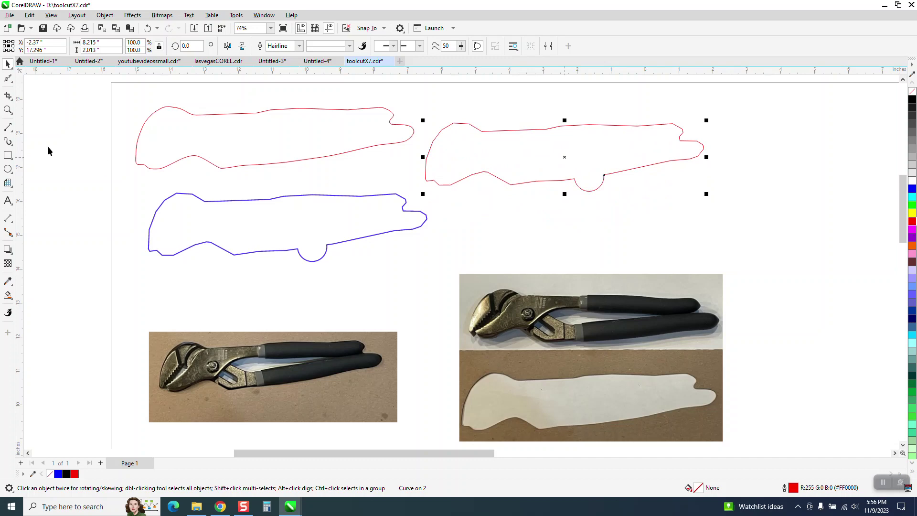
Step: Zoom in on the upper-right red outline and smooth away its angular corners with the Smooth tool
left_click(8, 109)
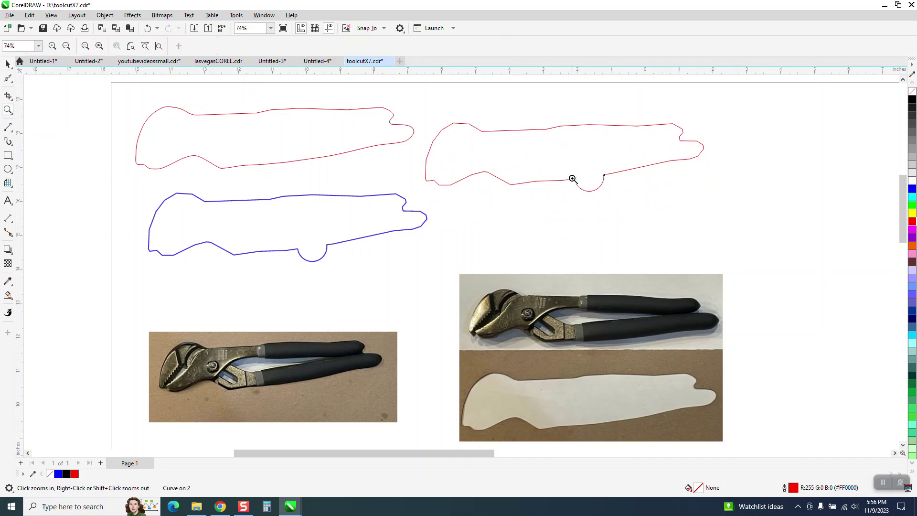
left_click_drag(416, 110, 799, 230)
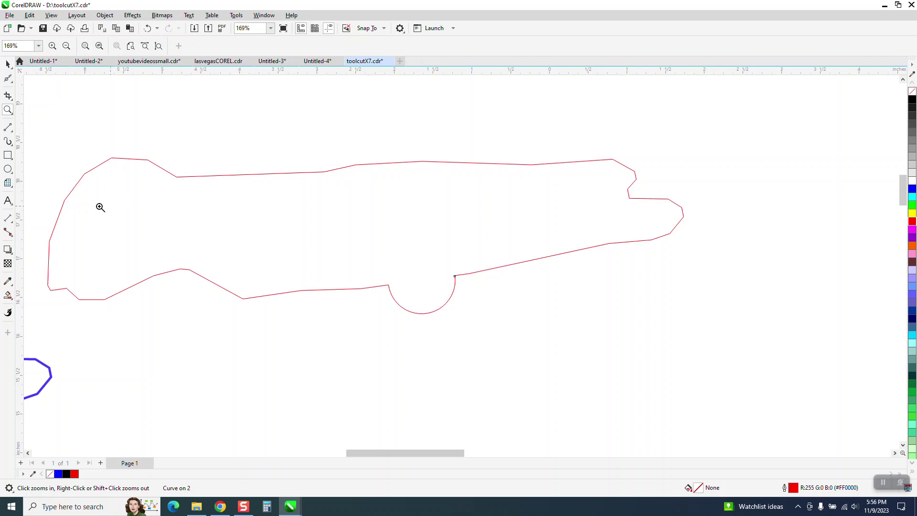
left_click(8, 79)
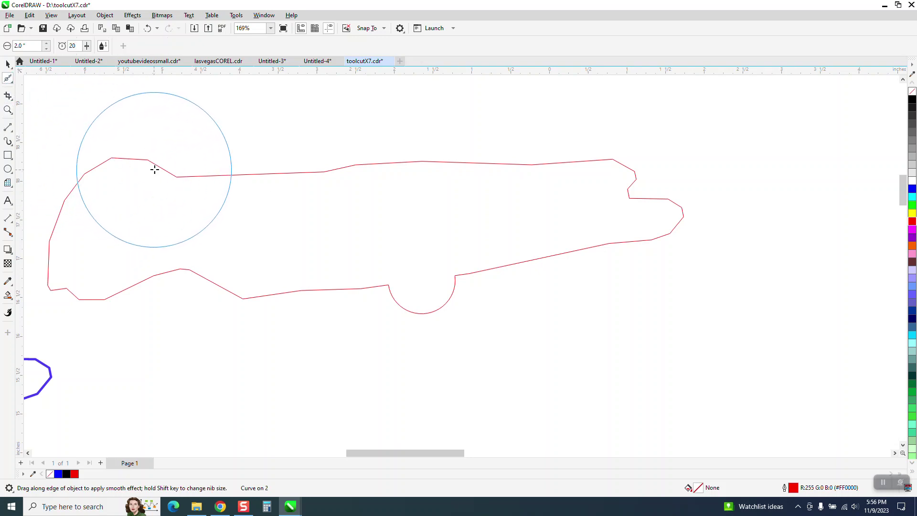
mouse_move(155, 170)
left_mouse_down()
mouse_move(74, 170)
mouse_move(61, 224)
mouse_move(104, 285)
mouse_move(158, 275)
mouse_move(243, 296)
mouse_move(326, 293)
mouse_move(580, 254)
mouse_move(677, 221)
mouse_move(647, 208)
mouse_move(634, 184)
mouse_move(545, 165)
mouse_move(289, 160)
mouse_move(369, 221)
mouse_move(407, 304)
left_mouse_up()
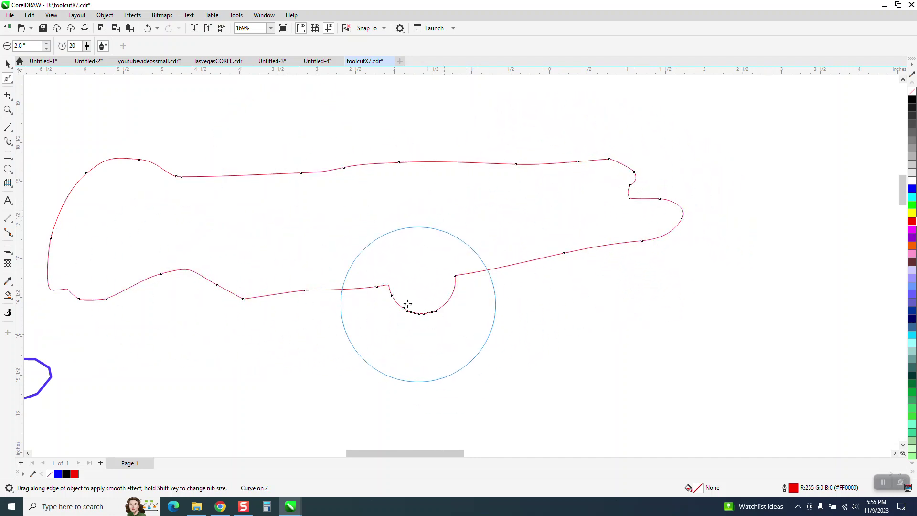
left_click(8, 63)
scroll(336, 229, "down", 1)
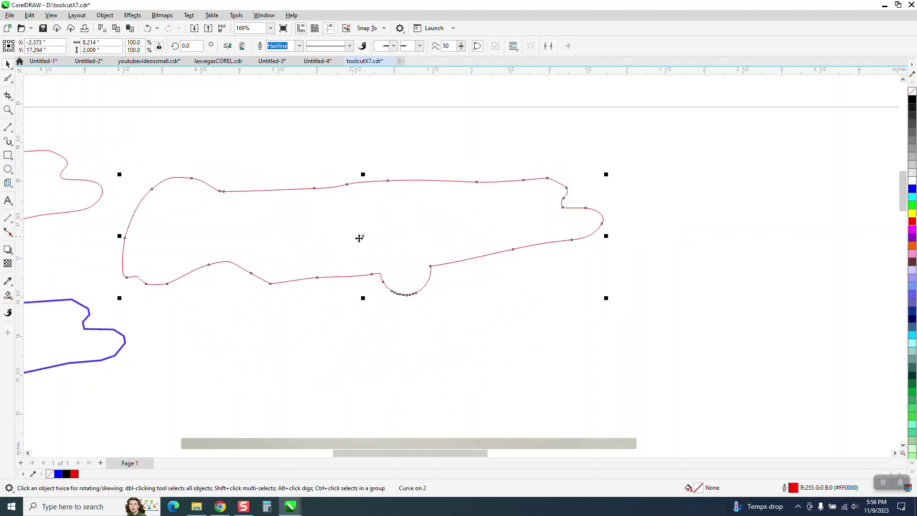
scroll(359, 238, "down", 1)
scroll(485, 219, "down", 1)
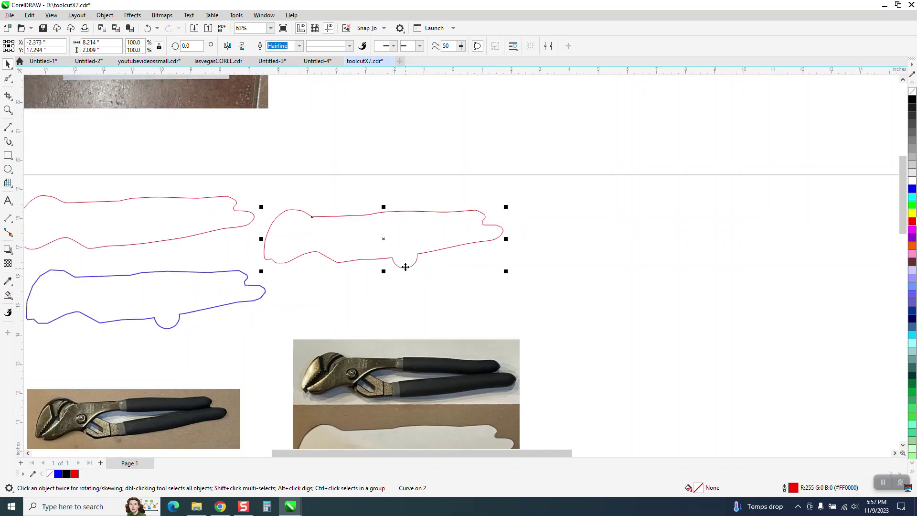
scroll(406, 267, "down", 1)
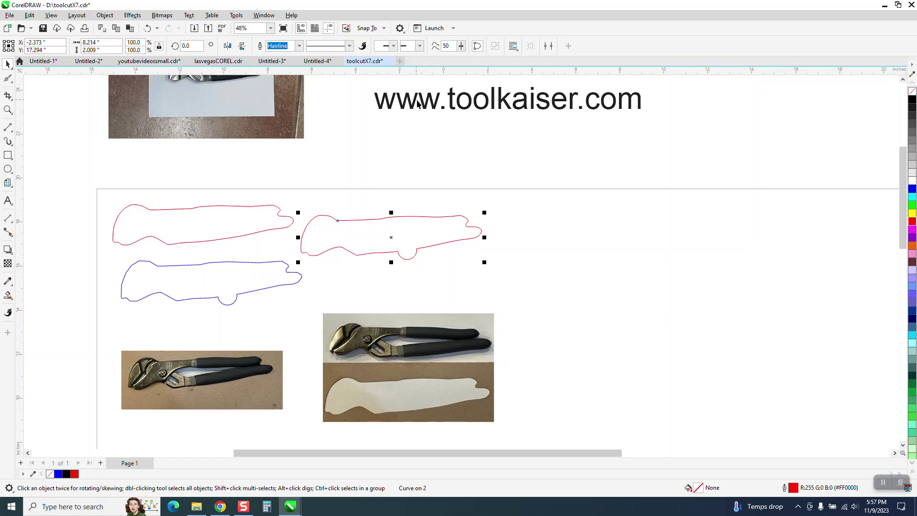
scroll(492, 113, "down", 2)
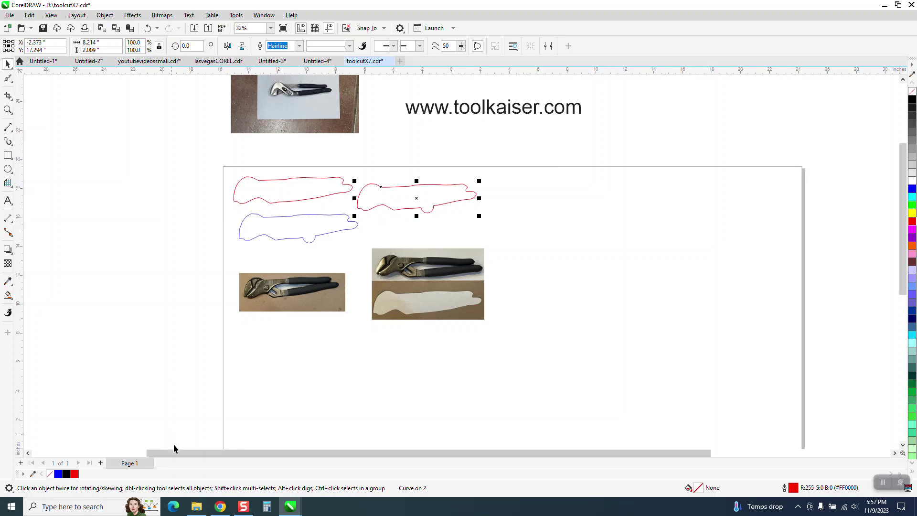
Step: Return to ToolKaiser and select and shift the pliers shape in the layout
left_click(221, 506)
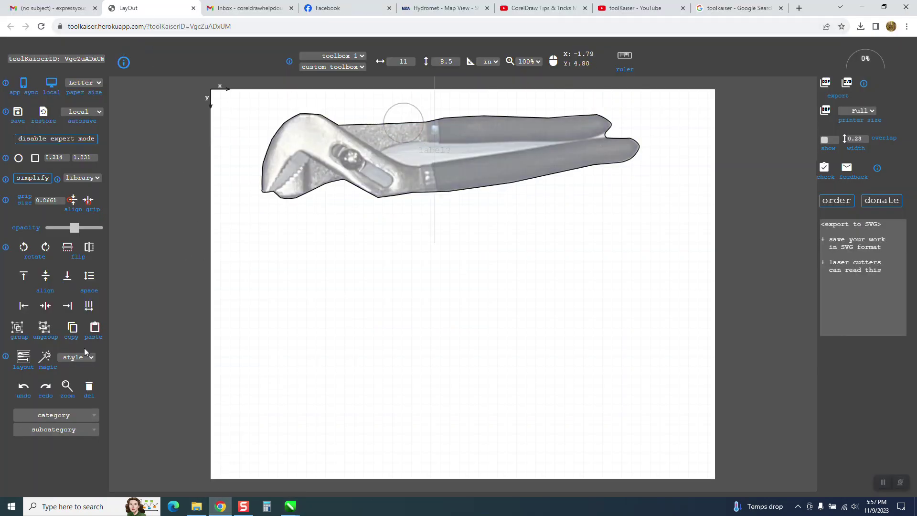
left_click_drag(464, 138, 431, 128)
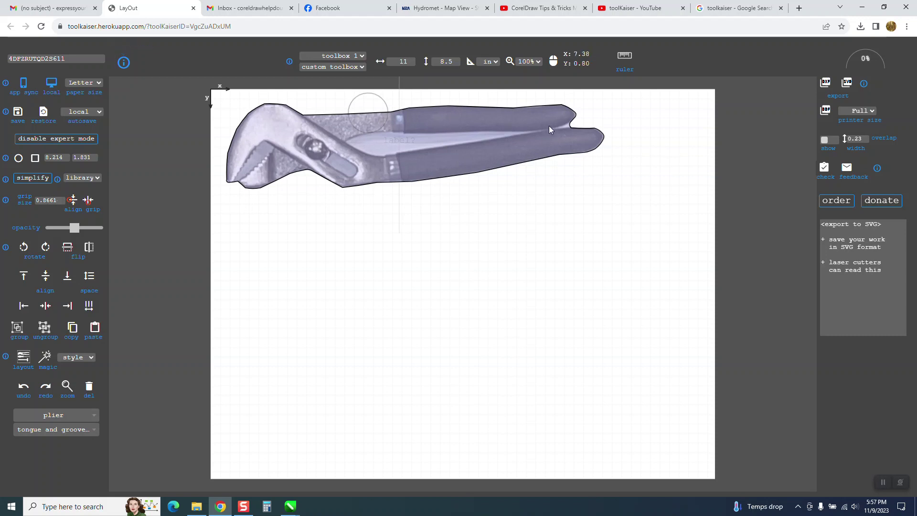
left_click(276, 207)
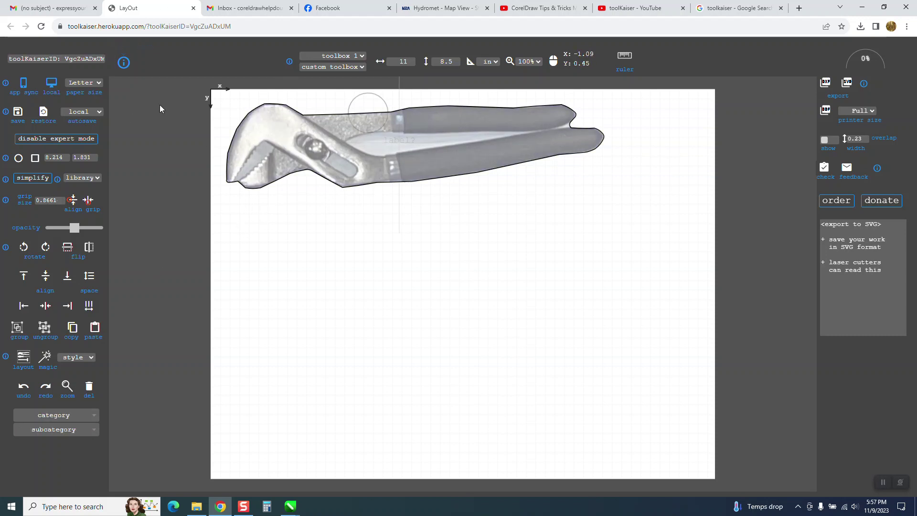
left_click(314, 151)
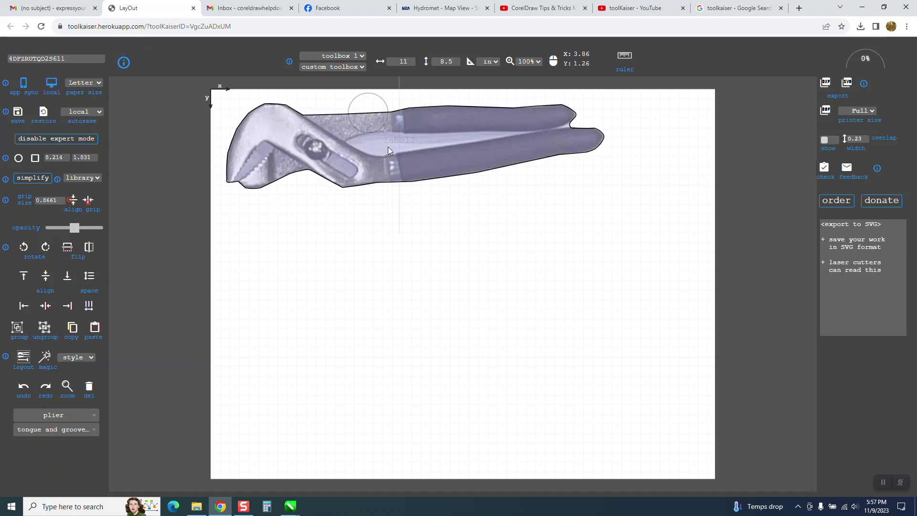
left_click(275, 248)
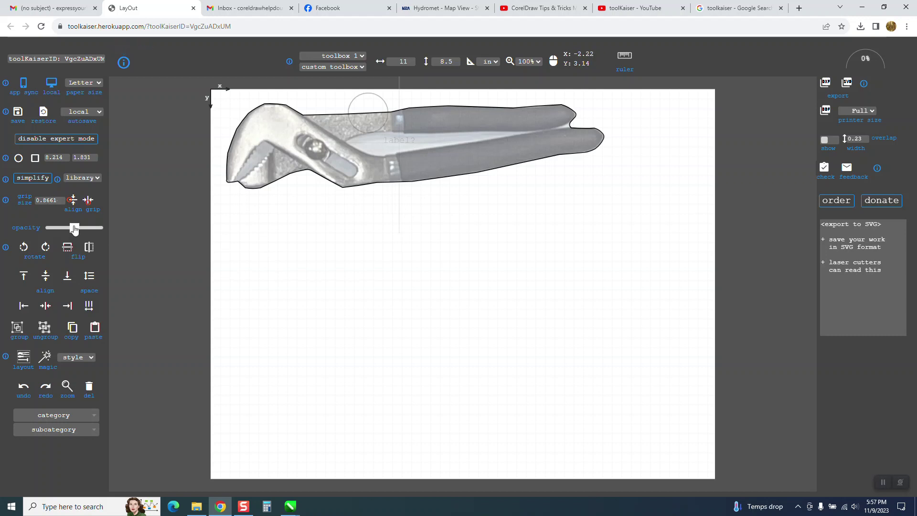
Step: Fade the pliers photo toward outline only, toggle expert mode, and nudge the pliers slightly left
left_click_drag(74, 230, 56, 229)
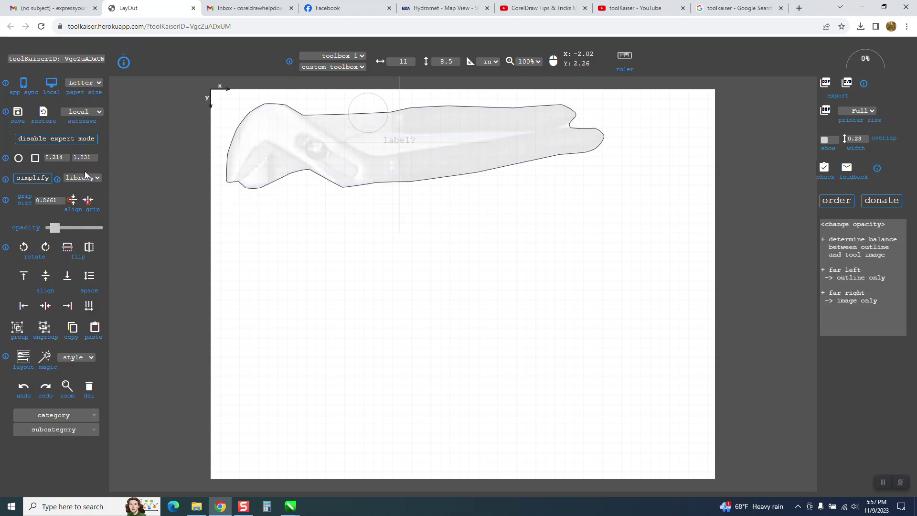
left_click(74, 139)
left_click(74, 139)
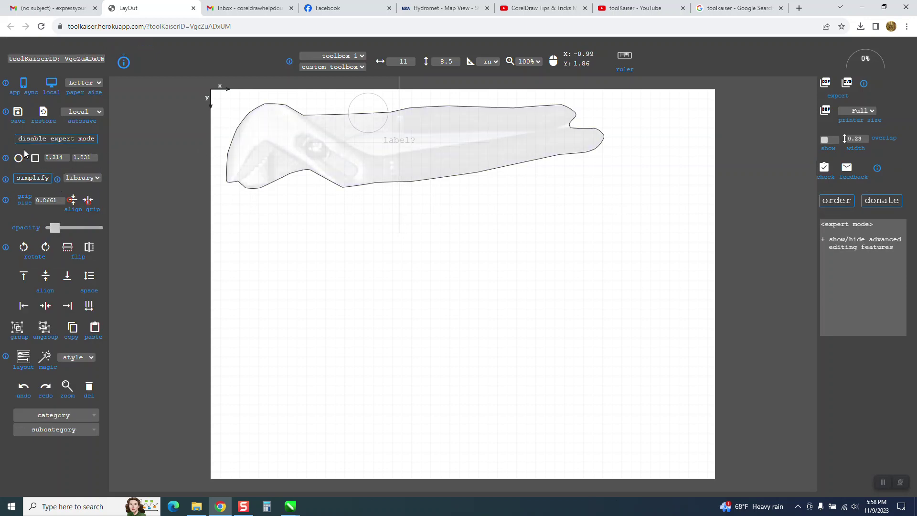
left_click(478, 157)
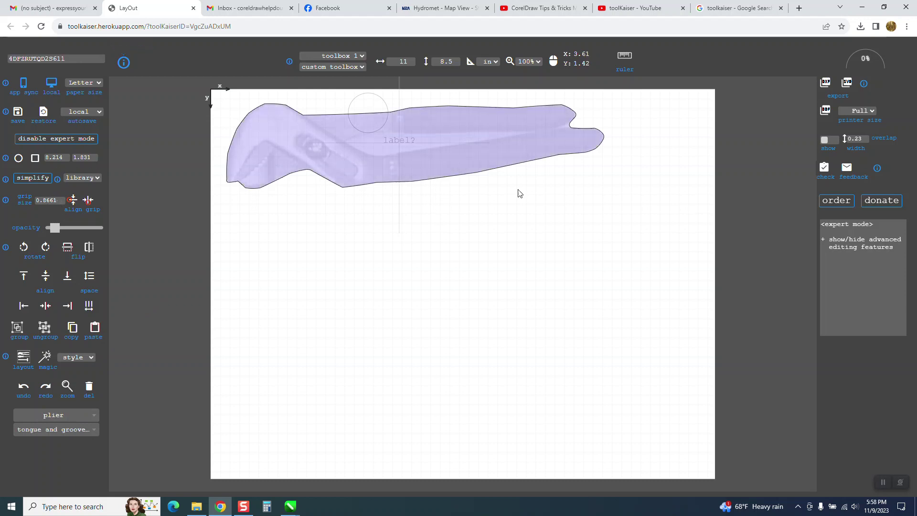
left_click(459, 149)
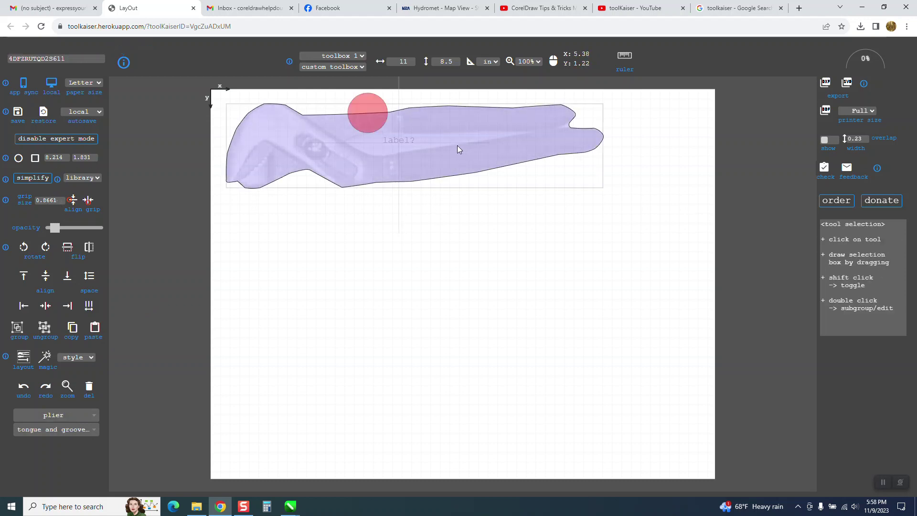
left_click_drag(410, 151, 409, 151)
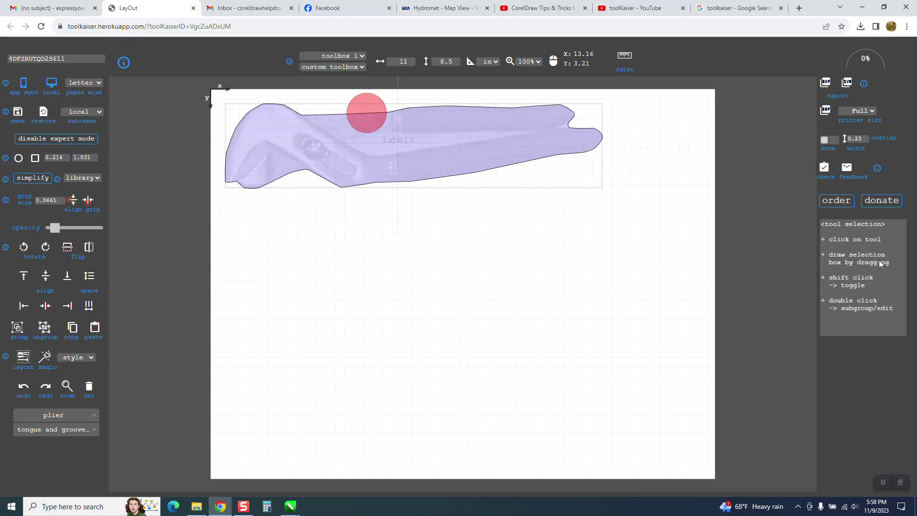
Step: Edit the pliers outline points, adjust the smoothness slider, and add a notch point on the lower edge
double_click(457, 150)
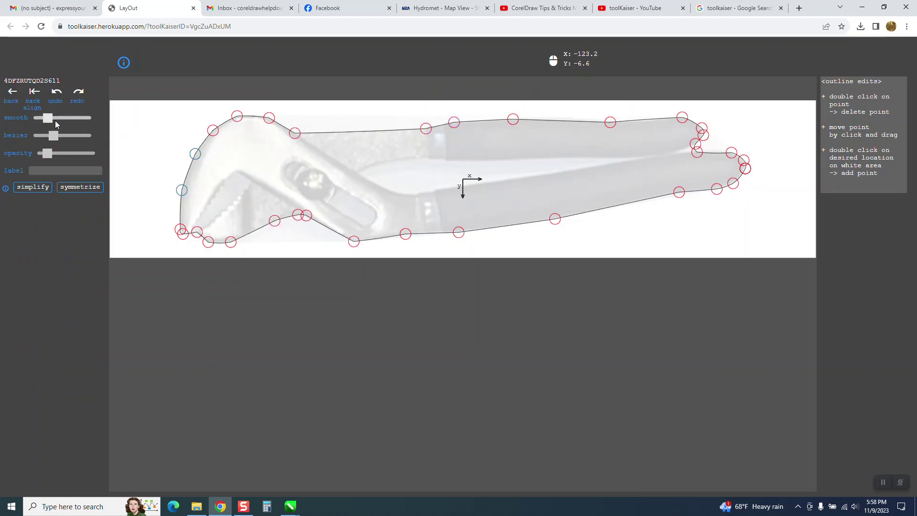
left_click_drag(48, 121, 38, 120)
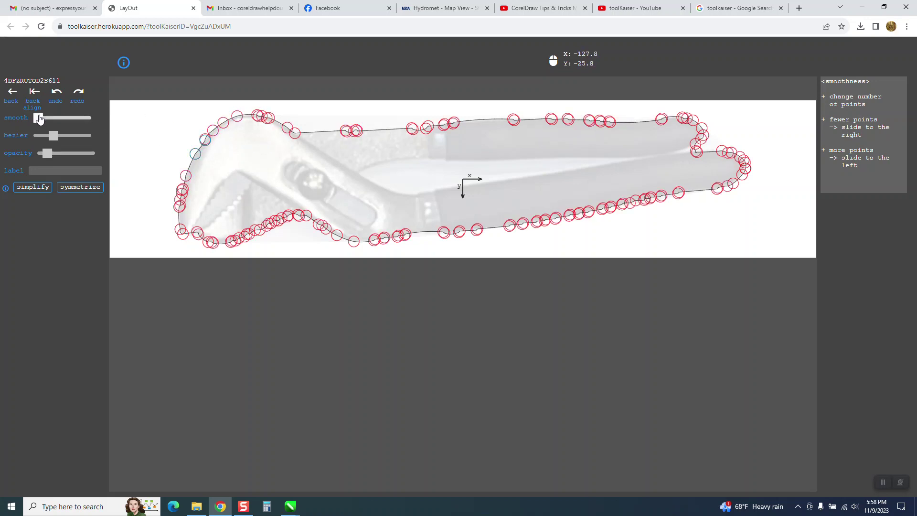
left_click_drag(38, 120, 50, 120)
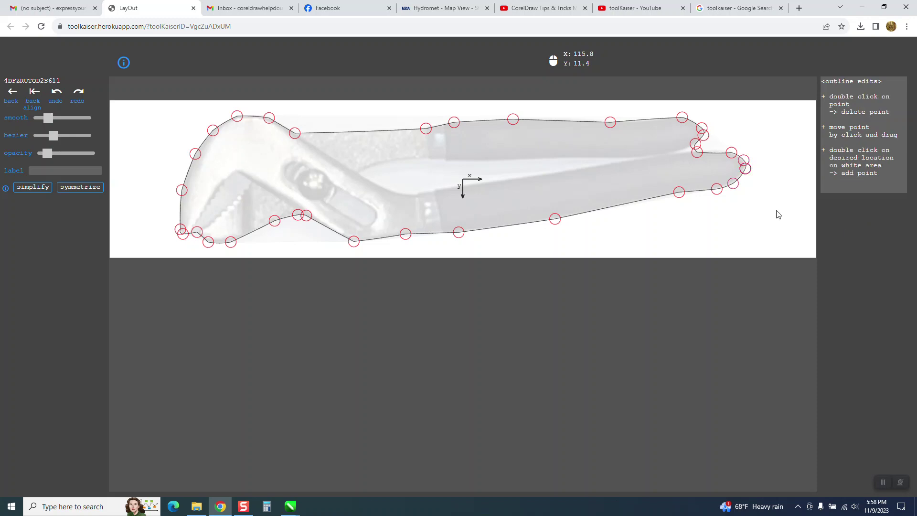
double_click(653, 169)
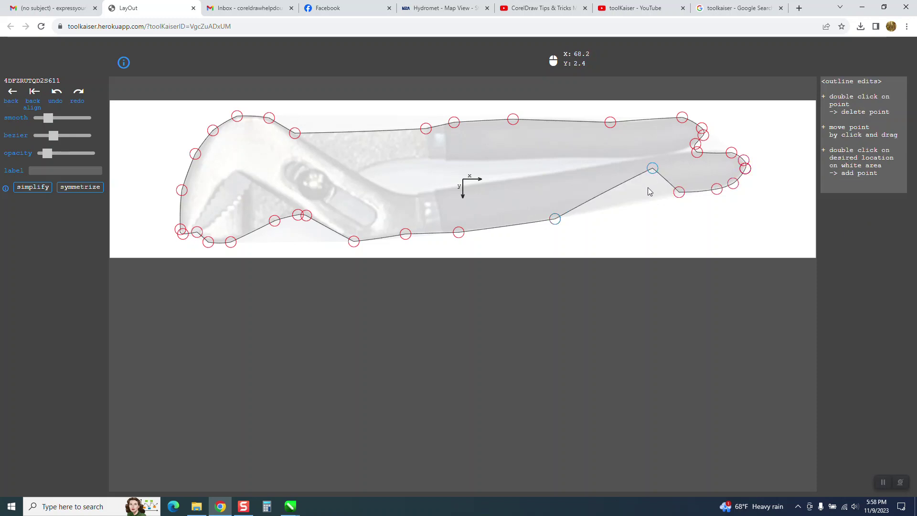
Step: Close the ToolKaiser tab, return to toolcutX7.cdr, and zoom in on the photo and website text
left_click(193, 8)
scroll(447, 167, "down", 5)
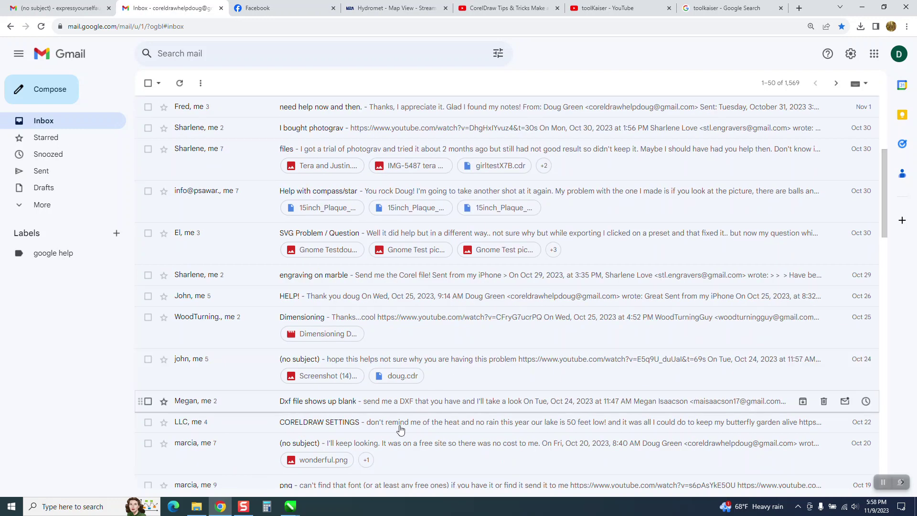
mouse_move(290, 506)
left_click(651, 463)
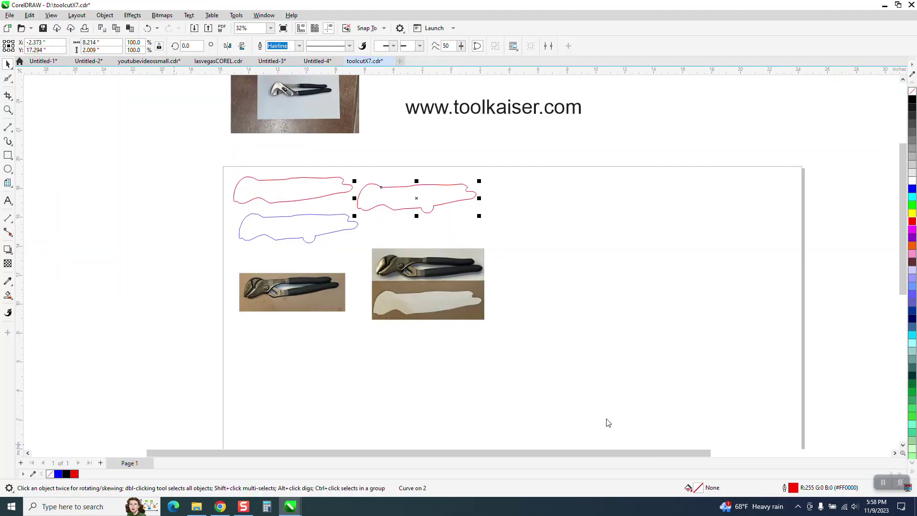
scroll(495, 316, "down", 1)
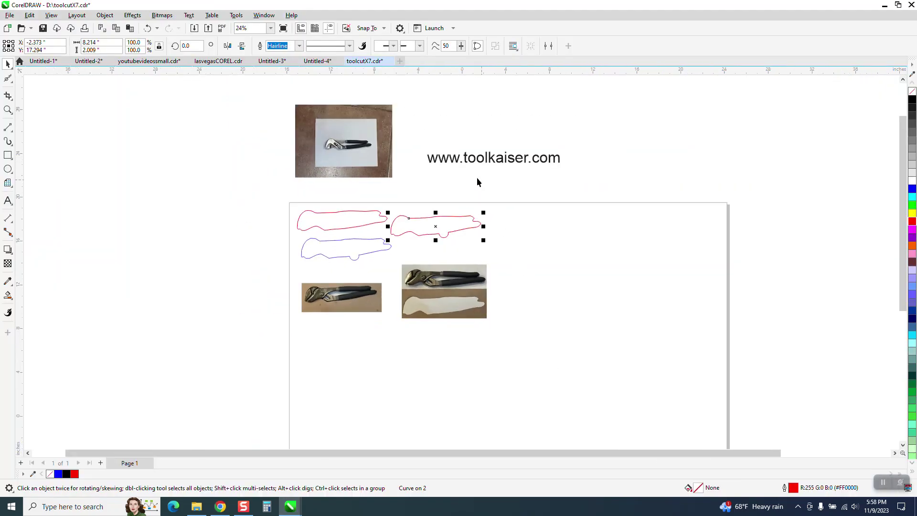
left_click(7, 109)
left_click_drag(297, 111, 481, 202)
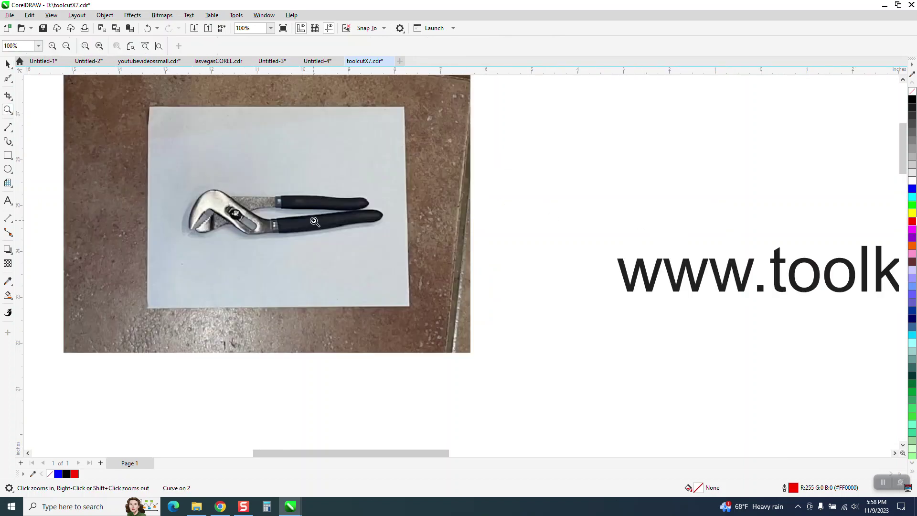
scroll(492, 256, "down", 2)
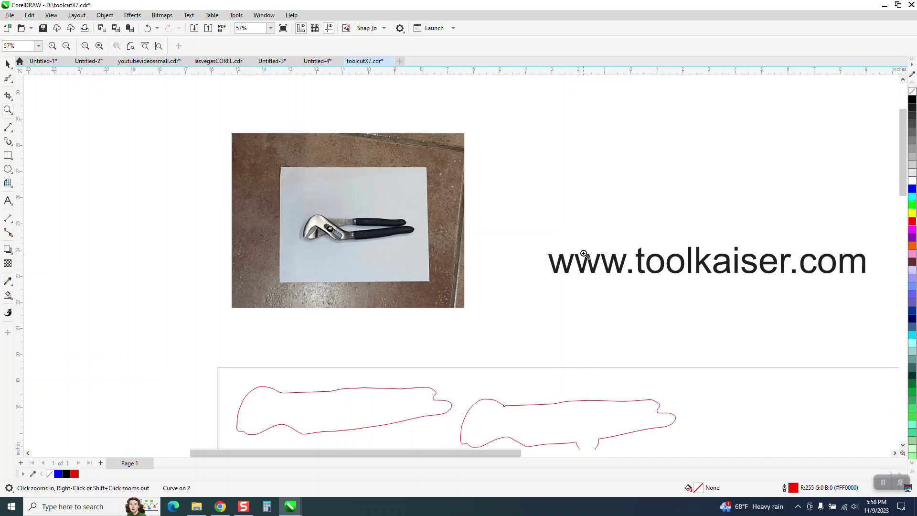